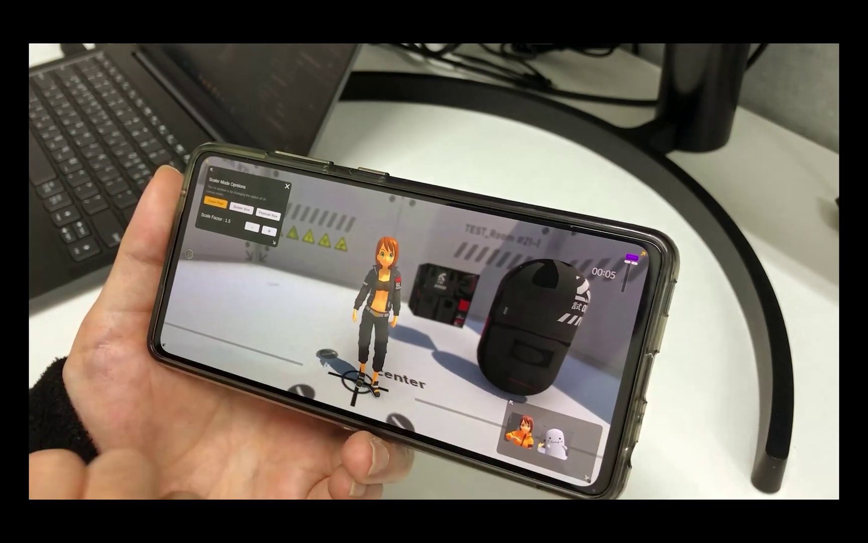
pyautogui.click(277, 224)
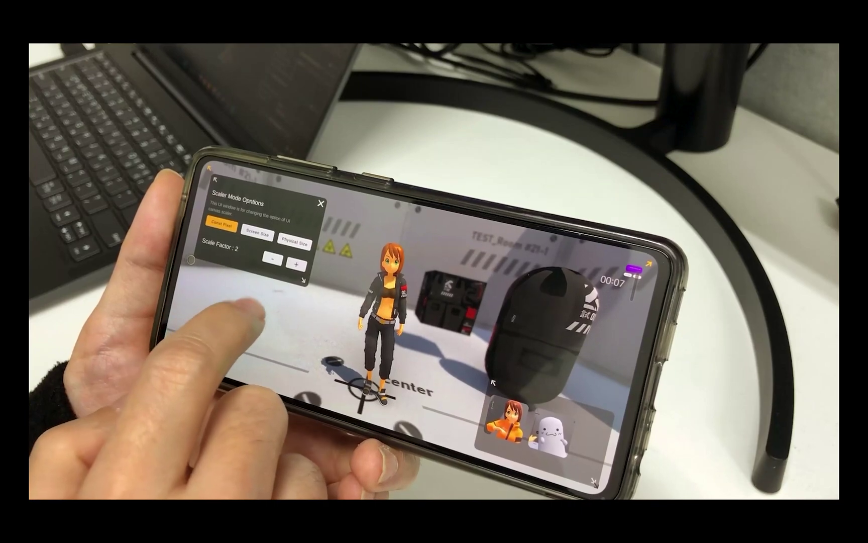
pyautogui.click(294, 230)
pyautogui.click(320, 291)
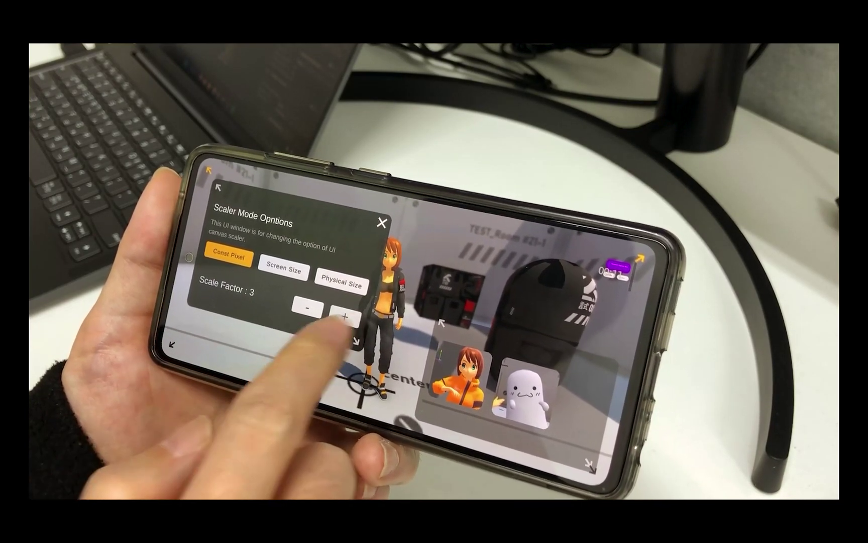
pyautogui.click(345, 319)
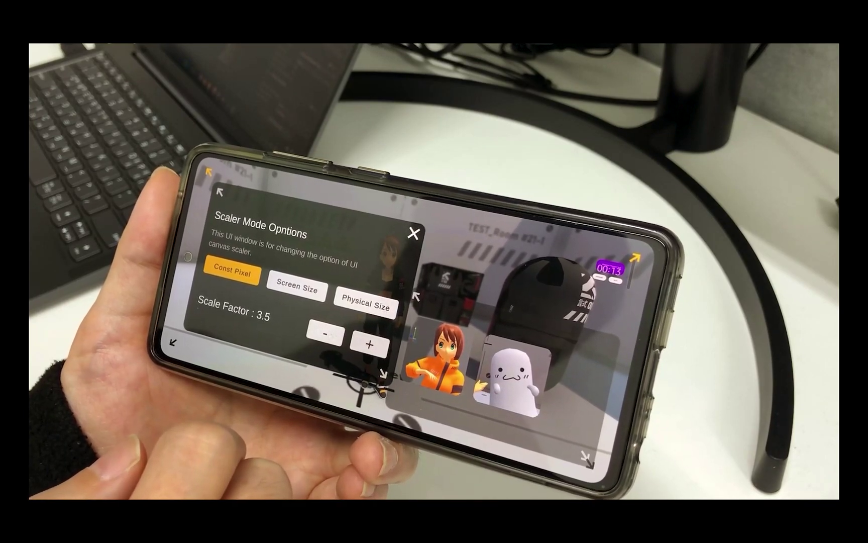
pyautogui.click(321, 333)
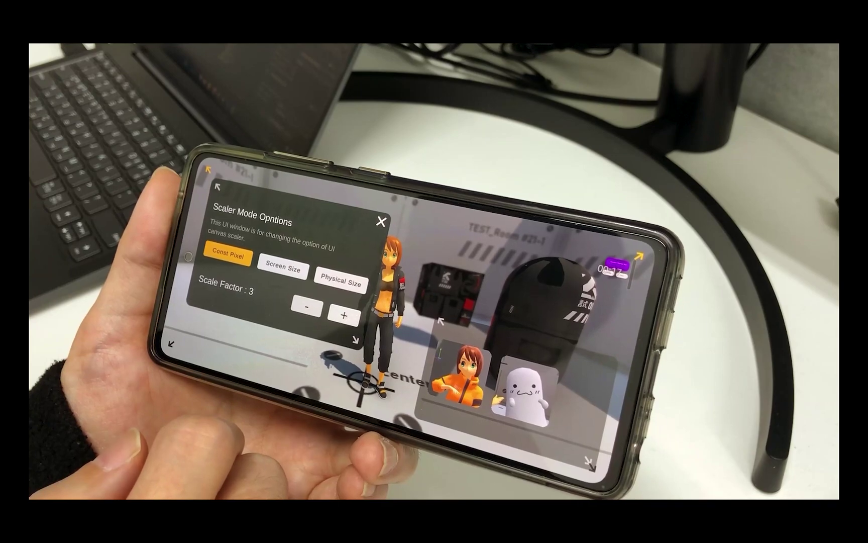
pyautogui.click(304, 304)
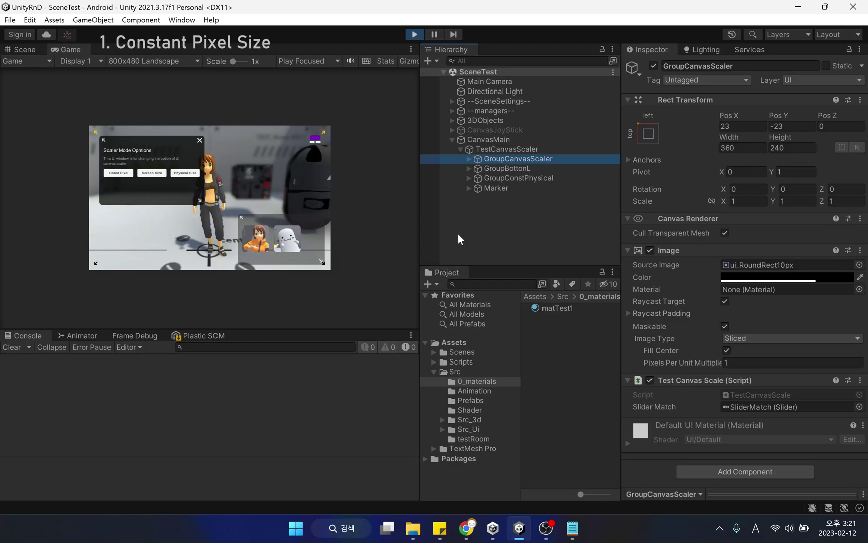
# Inspect the GroupCanvasScaler panel's width and height alongside the Scene view.
pyautogui.click(30, 51)
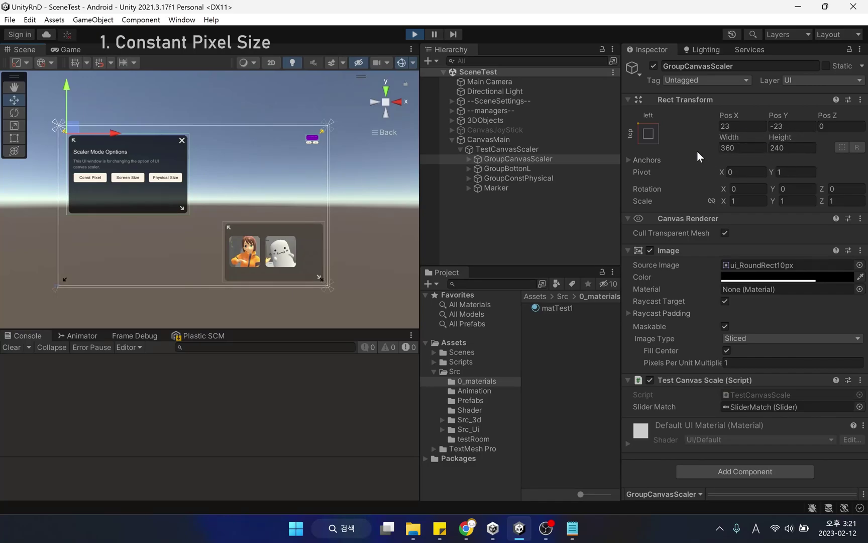
pyautogui.click(744, 148)
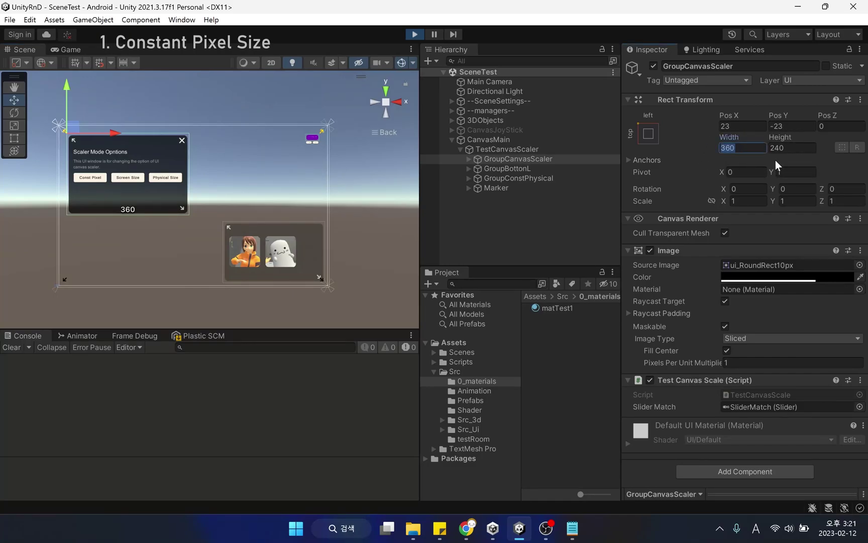
pyautogui.click(793, 148)
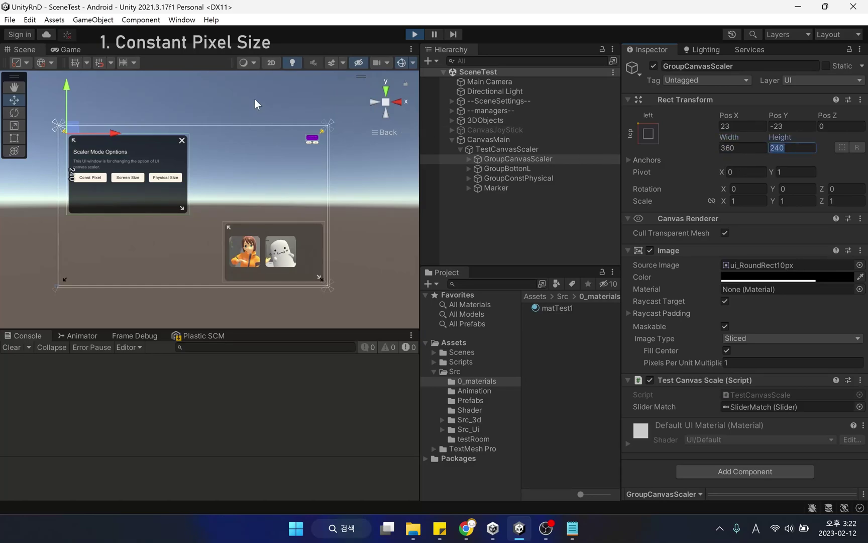
# Switch to the Game view and set its resolution to 1920x1080 Landscape.
pyautogui.click(69, 50)
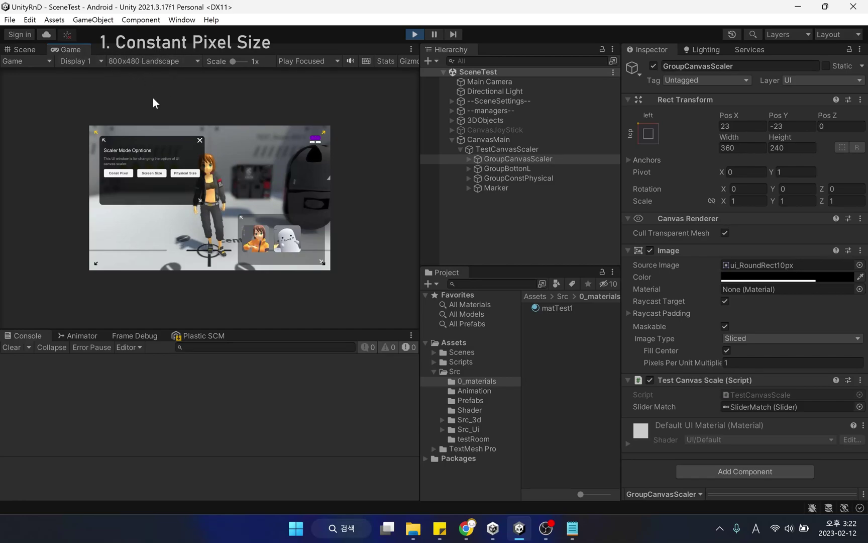
pyautogui.click(159, 61)
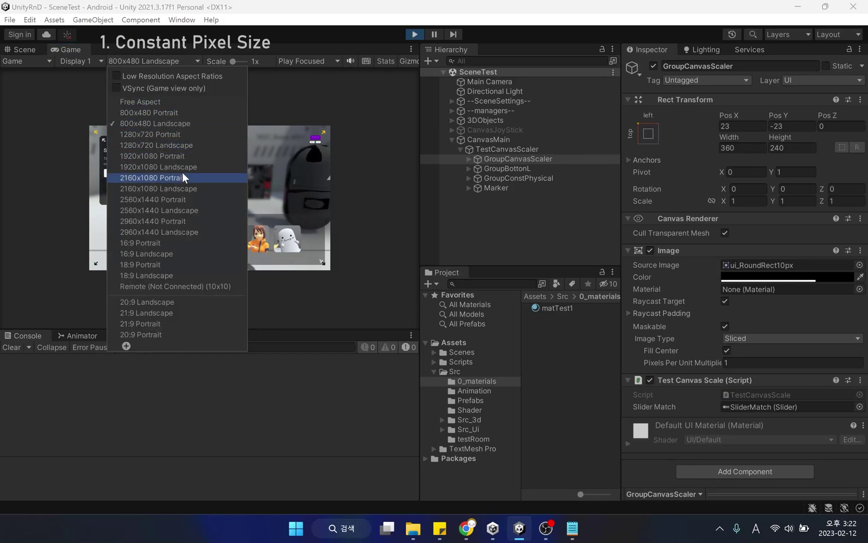
pyautogui.click(197, 167)
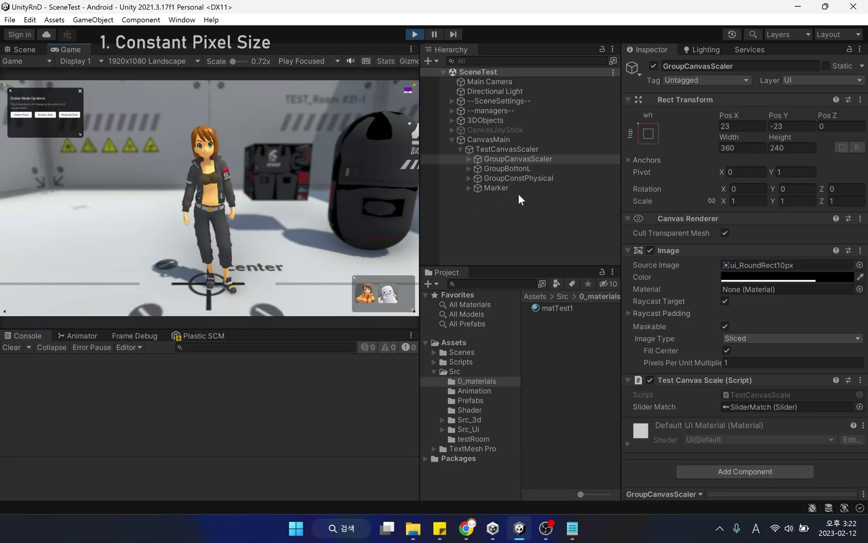
# Set the Canvas Scaler's Scale Factor on CanvasMain to 2.
pyautogui.click(502, 138)
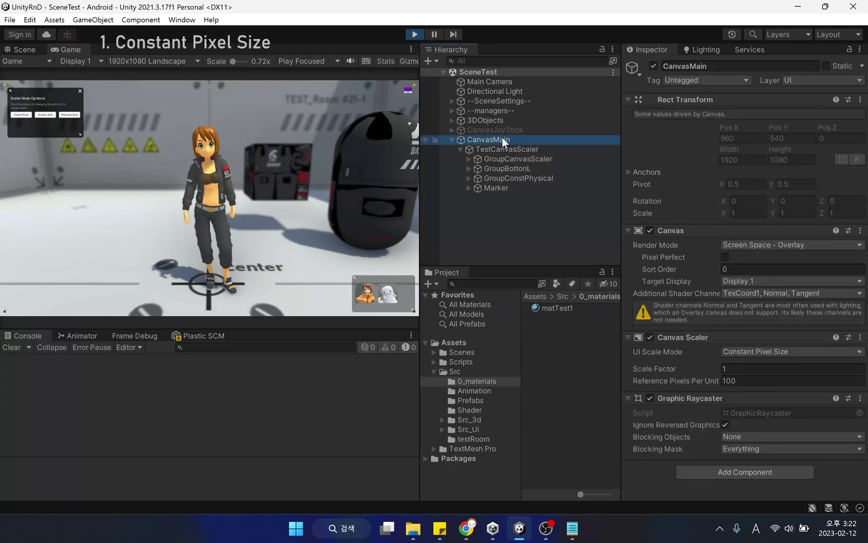
pyautogui.click(786, 369)
pyautogui.write('2')
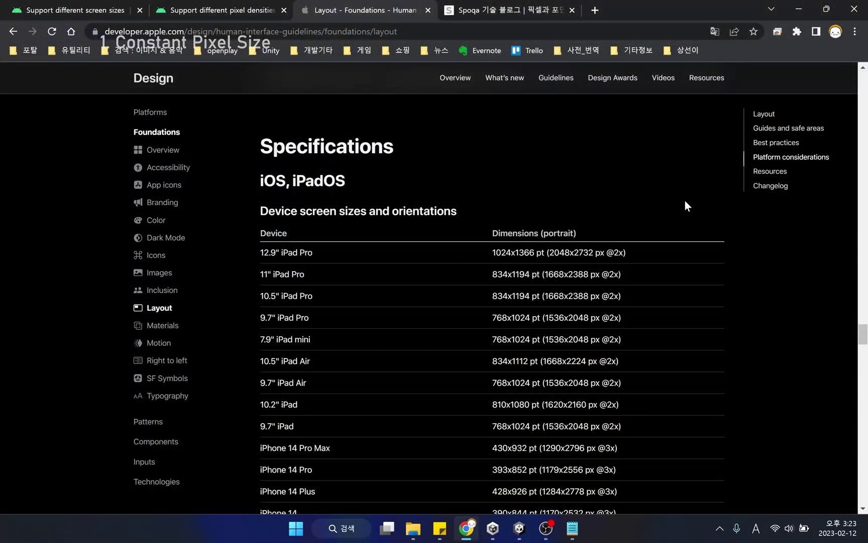
# Review the iPad and iPhone point and pixel dimensions in Apple's Layout guidelines in the browser, highlighting the iPhone 14 entries.
pyautogui.scroll(-4, 685, 201)
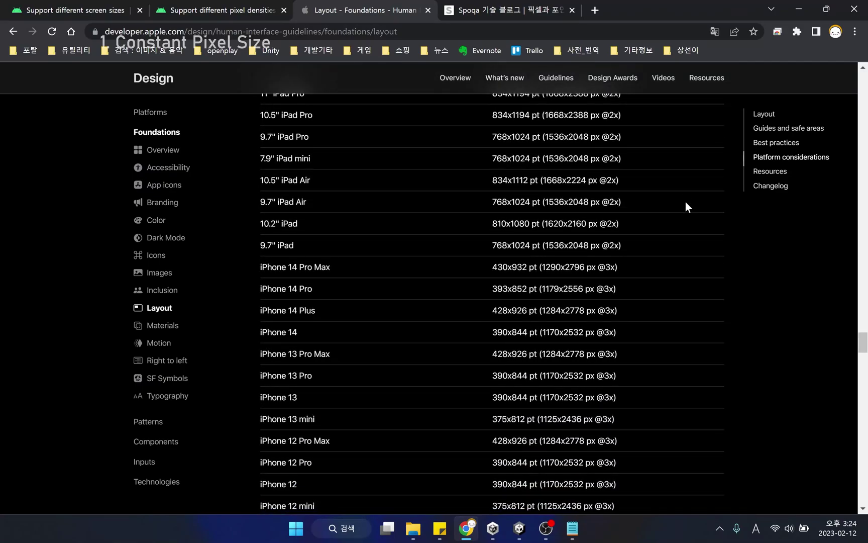
pyautogui.scroll(-3, 686, 202)
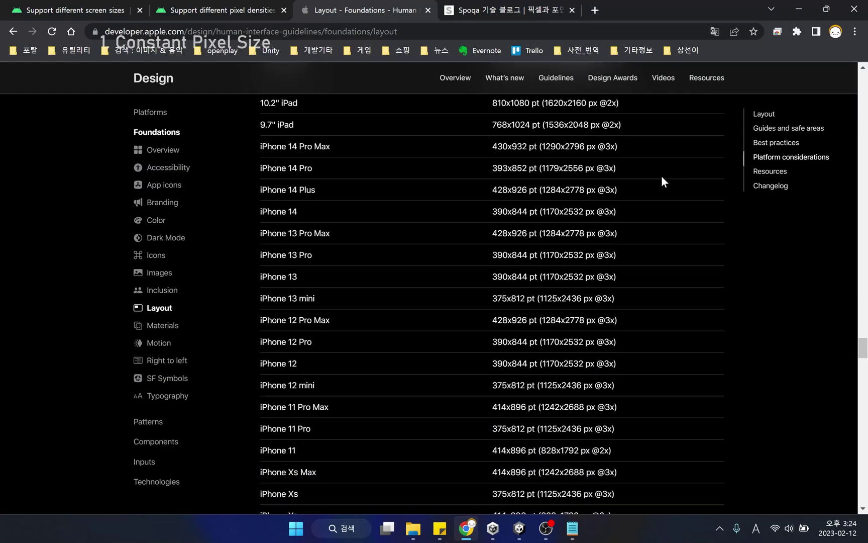
pyautogui.moveTo(625, 146); pyautogui.dragTo(490, 147)
pyautogui.moveTo(618, 169); pyautogui.dragTo(604, 211)
pyautogui.scroll(-5, 684, 230)
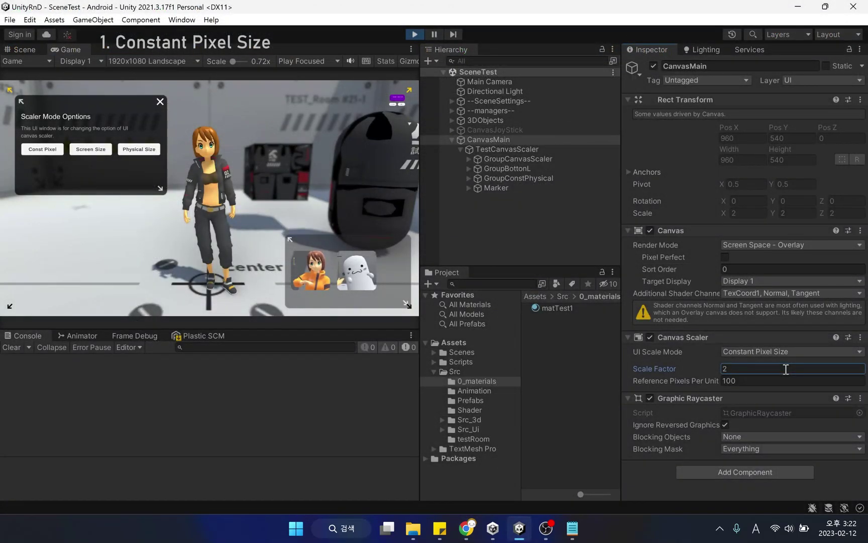
# Switch back to Unity, compare CanvasMain Scale Factors of 3 and 2, and settle on 2.5.
pyautogui.click(786, 369)
pyautogui.write('3')
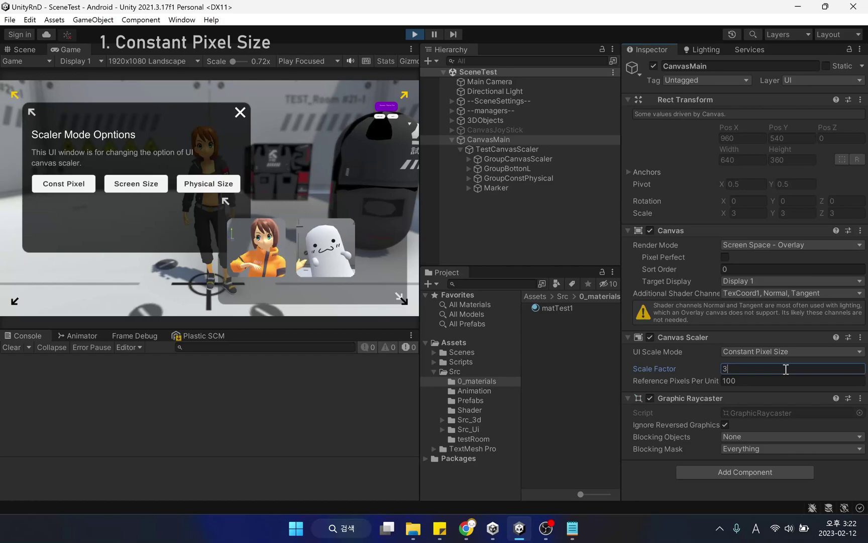
pyautogui.doubleClick(786, 369)
pyautogui.write('2')
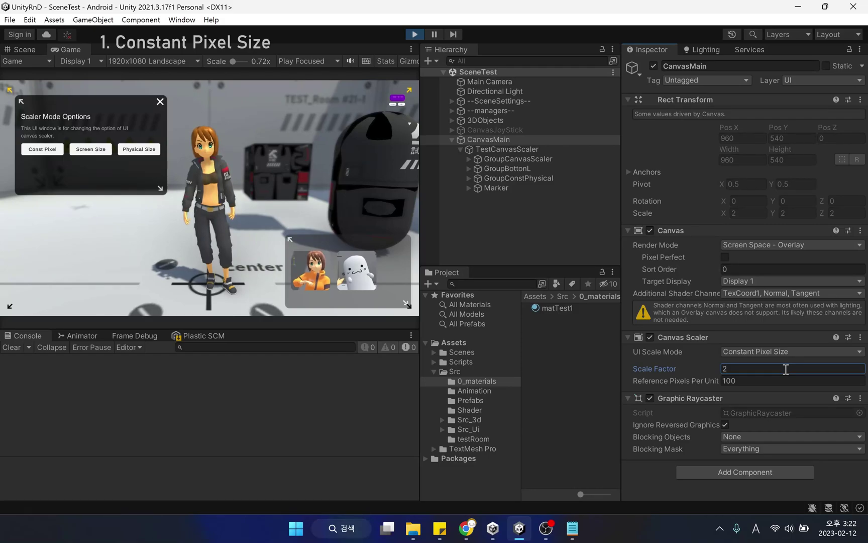
pyautogui.doubleClick(786, 369)
pyautogui.write('2.5')
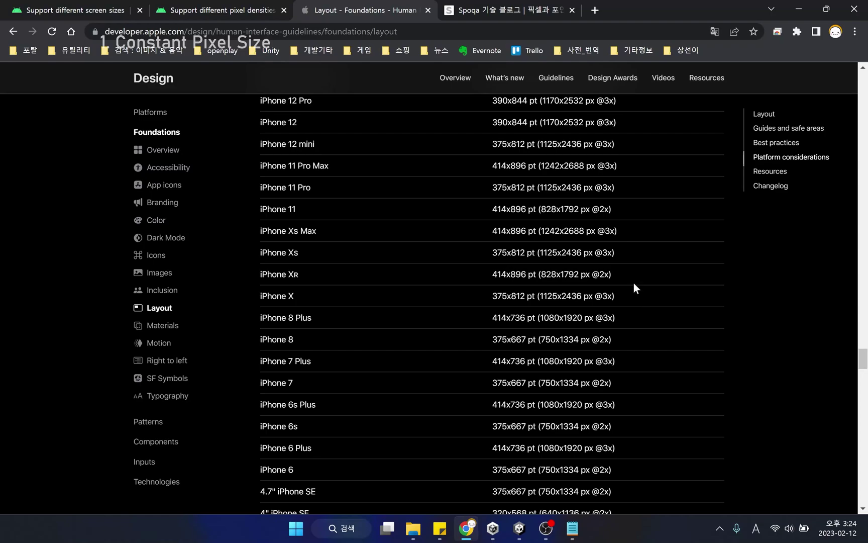
pyautogui.moveTo(614, 274); pyautogui.dragTo(523, 283)
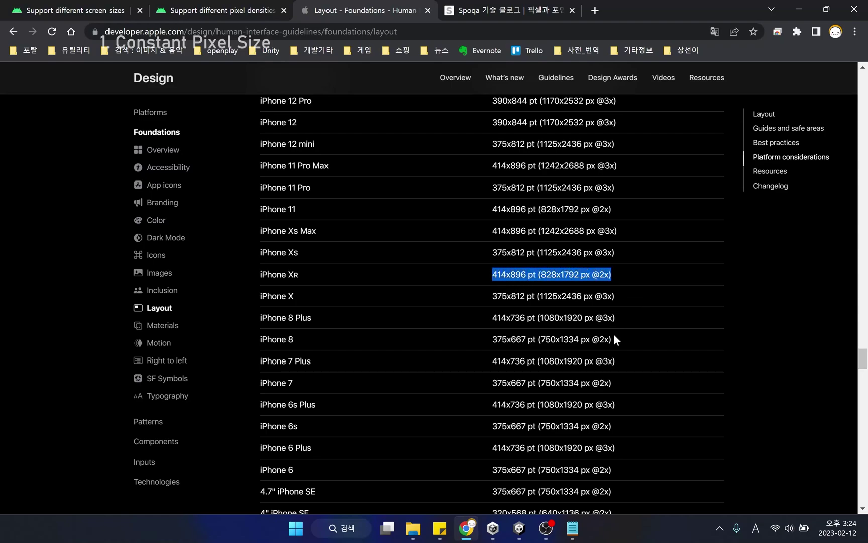
pyautogui.moveTo(614, 340); pyautogui.dragTo(495, 342)
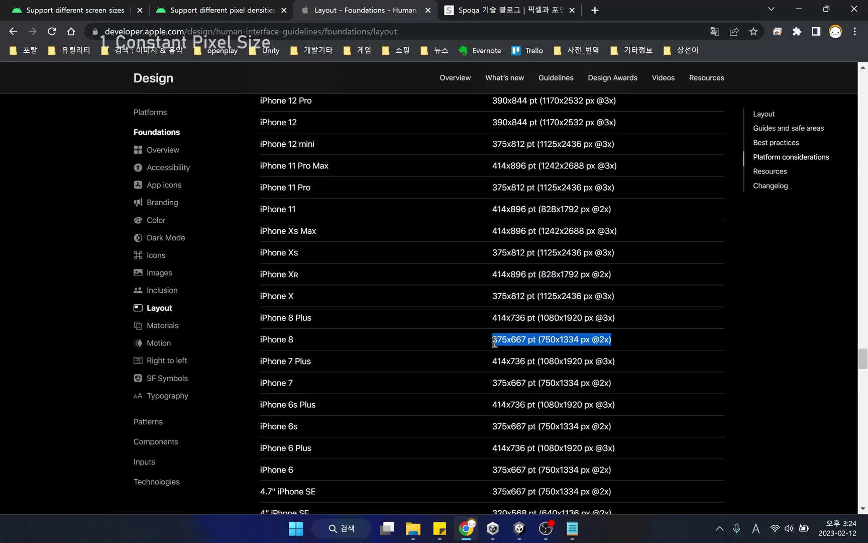
pyautogui.scroll(-2, 645, 384)
pyautogui.click(617, 265)
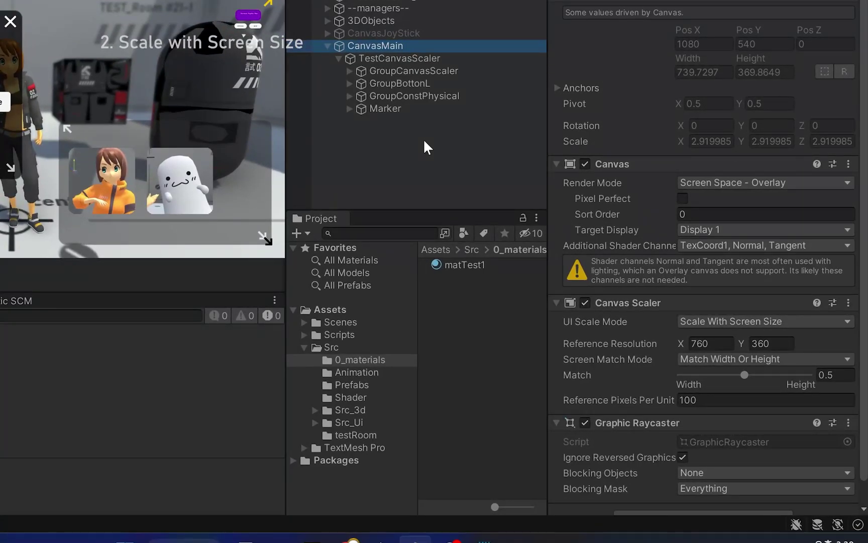
# Try a Reference Resolution of 1280 by 720 on CanvasMain's Canvas Scaler in Unity, and undo both value changes.
pyautogui.click(720, 344)
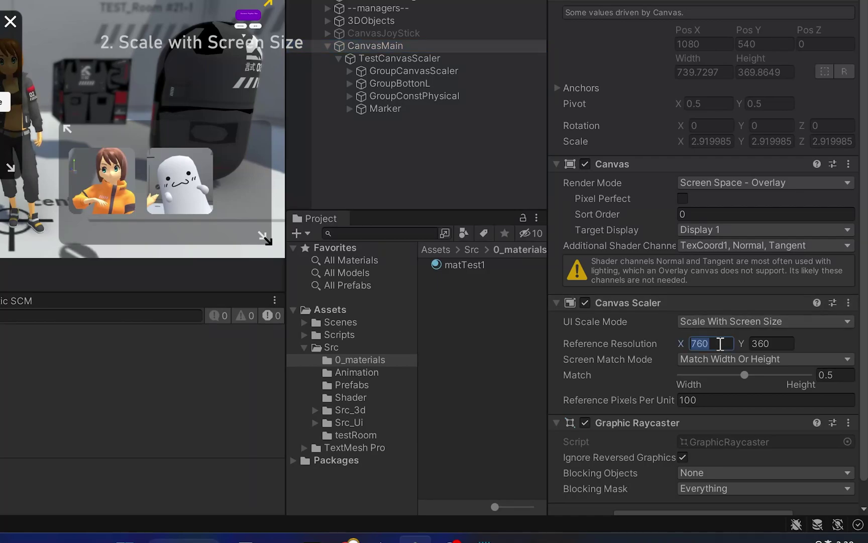
pyautogui.click(788, 344)
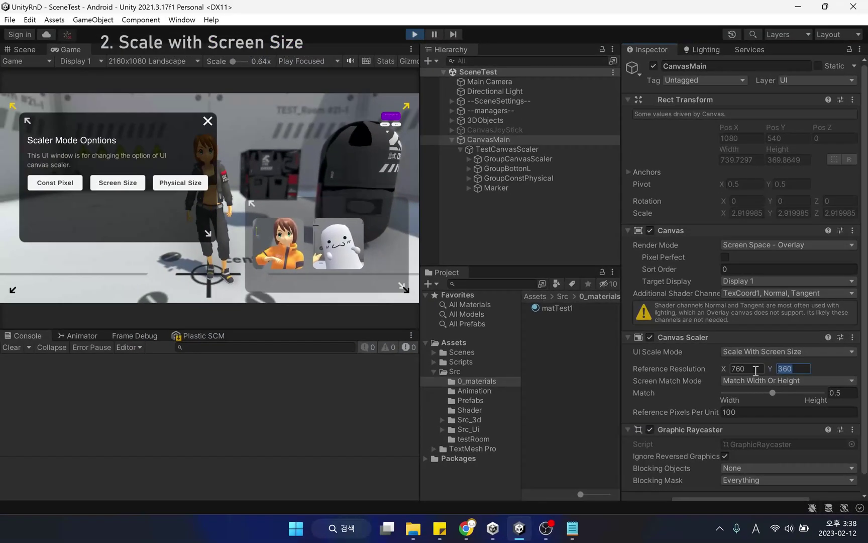
pyautogui.click(756, 368)
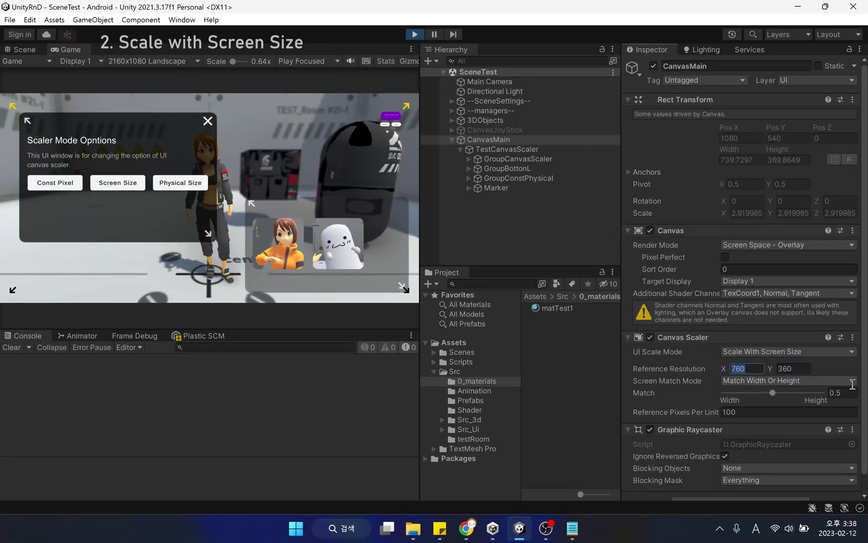
pyautogui.write('1280')
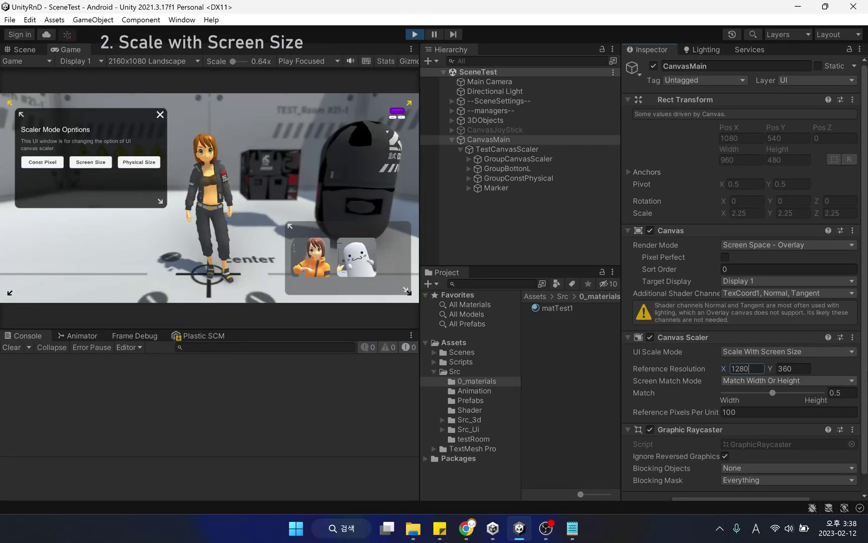
pyautogui.click(806, 369)
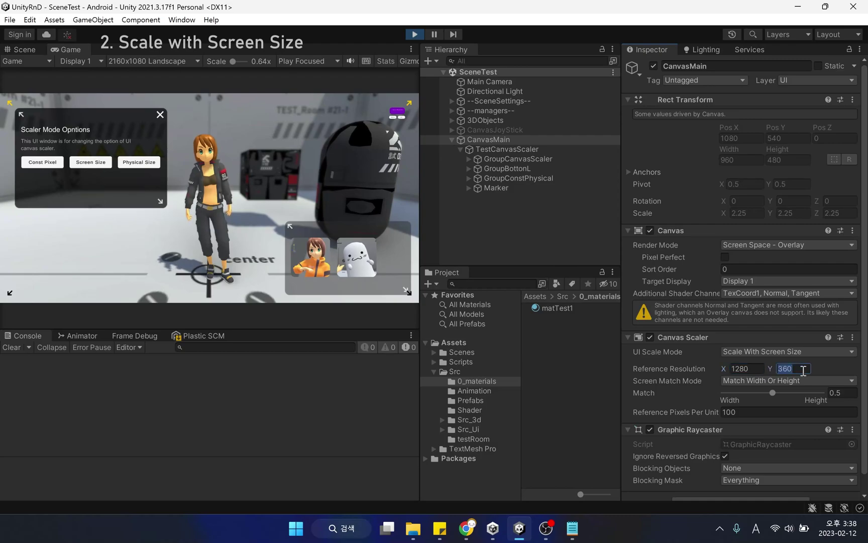
pyautogui.write('720')
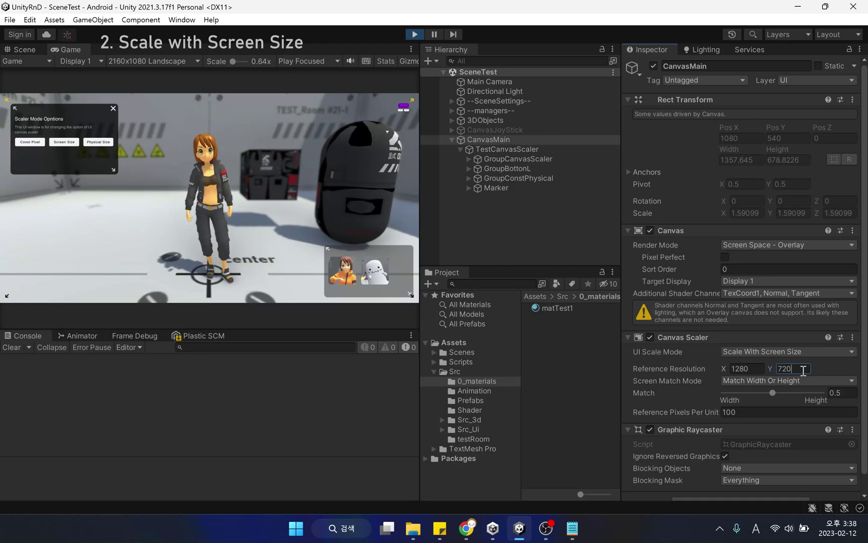
pyautogui.hotkey('ctrl', 'z')
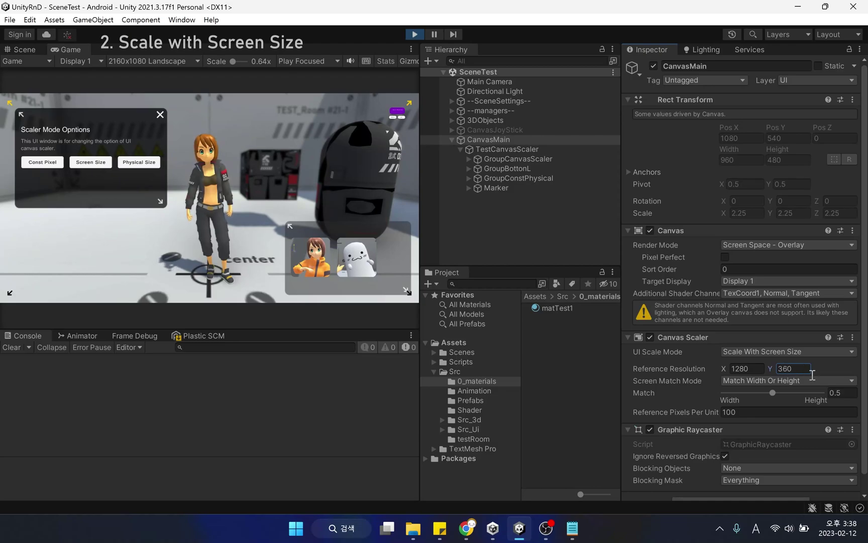
pyautogui.hotkey('ctrl', 'z')
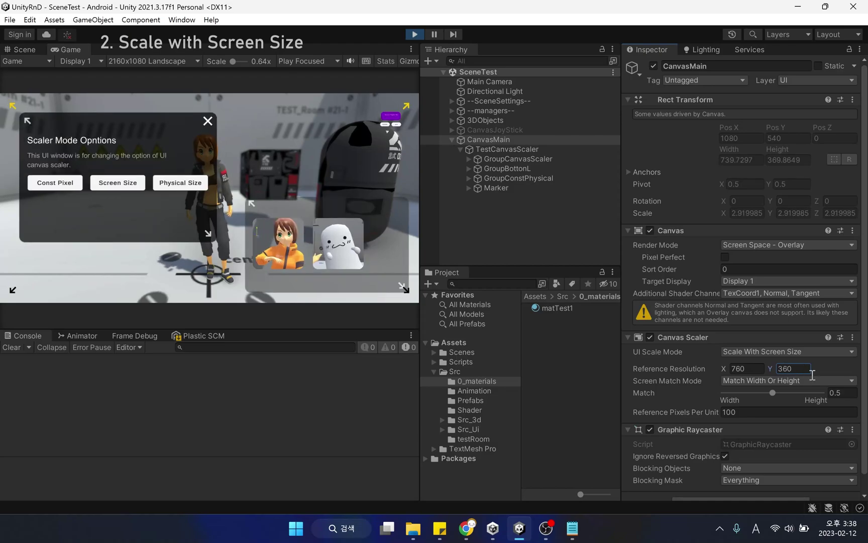
# Try a portrait Reference Resolution of 360 by 760 on CanvasMain's Canvas Scaler.
pyautogui.click(759, 370)
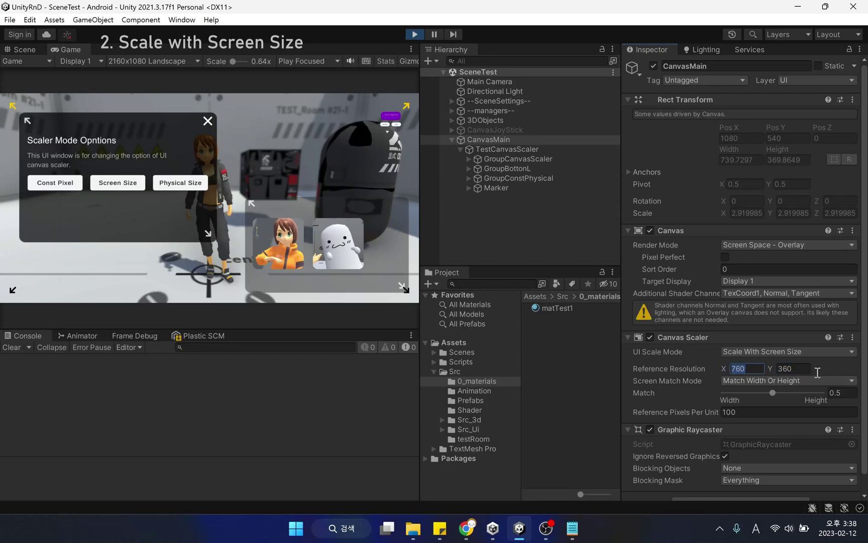
pyautogui.write('360')
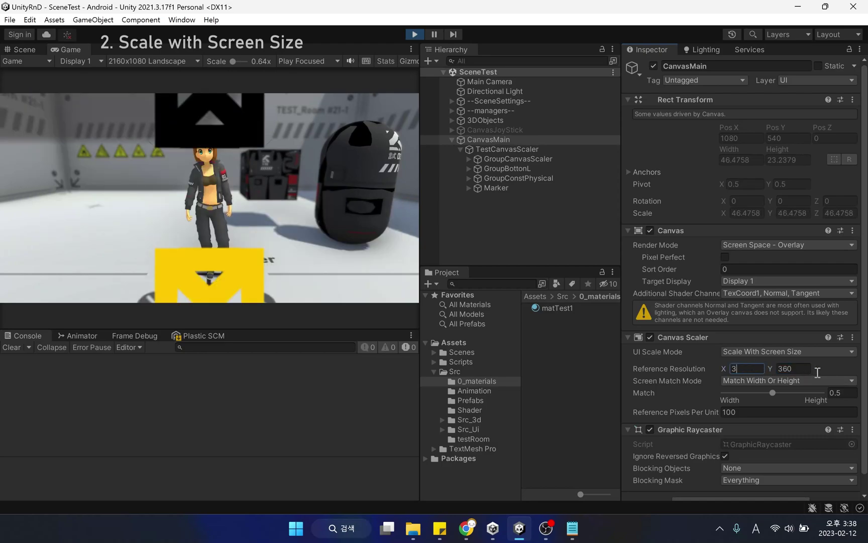
pyautogui.click(804, 366)
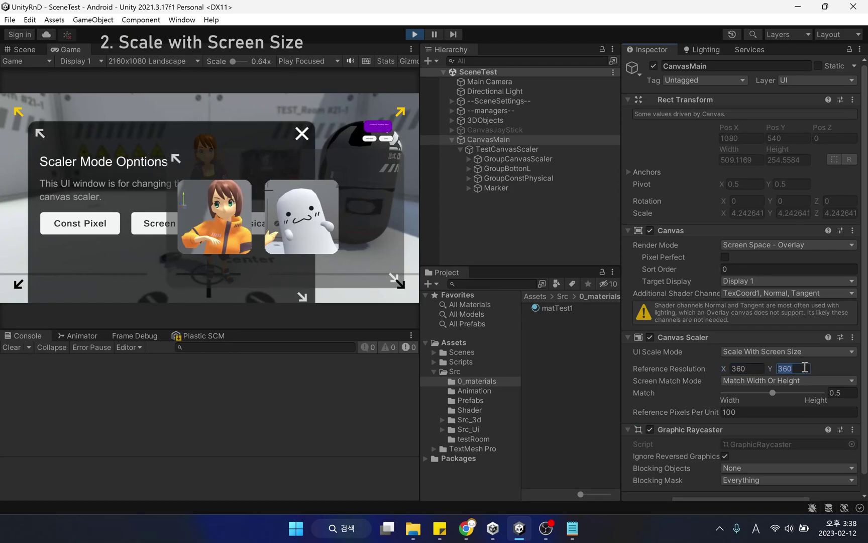
pyautogui.write('7')
pyautogui.write('60')
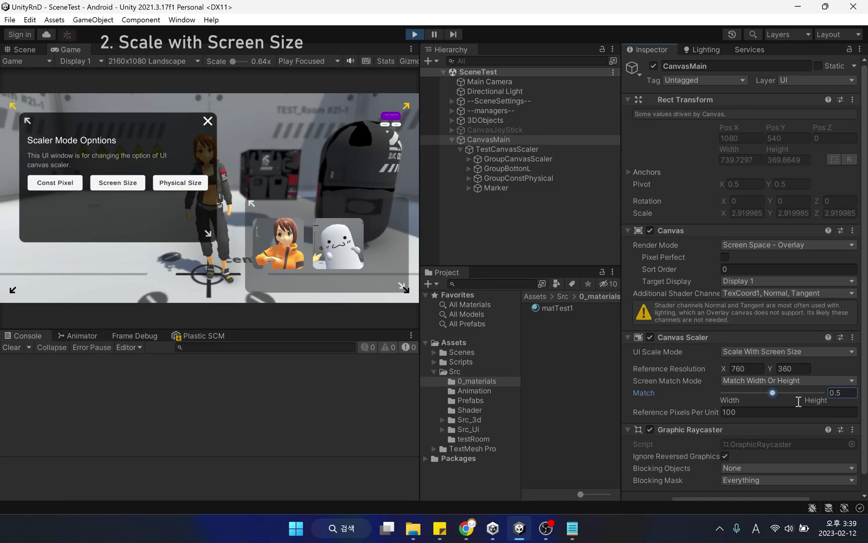
# Set the Canvas Scaler's Match value to 0 so that scaling follows the width only.
pyautogui.moveTo(774, 393); pyautogui.dragTo(702, 413)
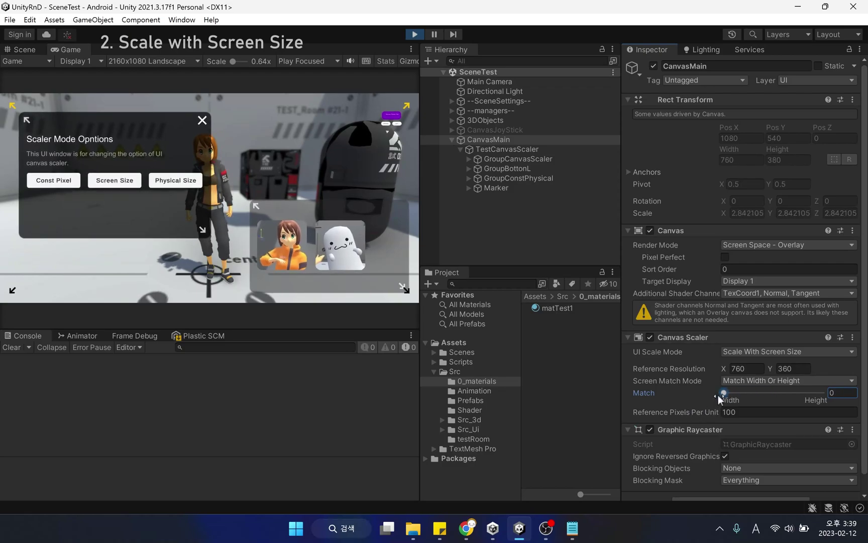
# Try Match values of 1 and 0.5 on CanvasMain's Canvas Scaler, and return the value to 0.
pyautogui.moveTo(720, 393); pyautogui.dragTo(823, 396)
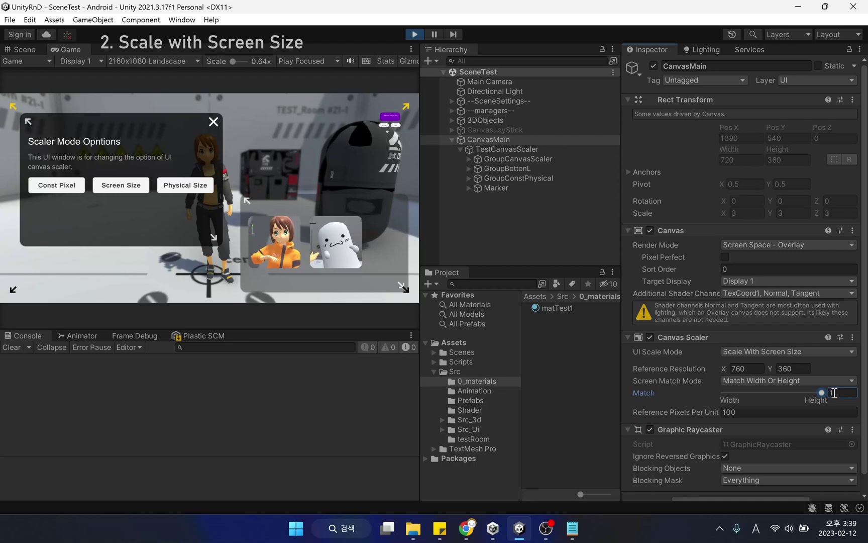
pyautogui.doubleClick(836, 393)
pyautogui.write('0.5')
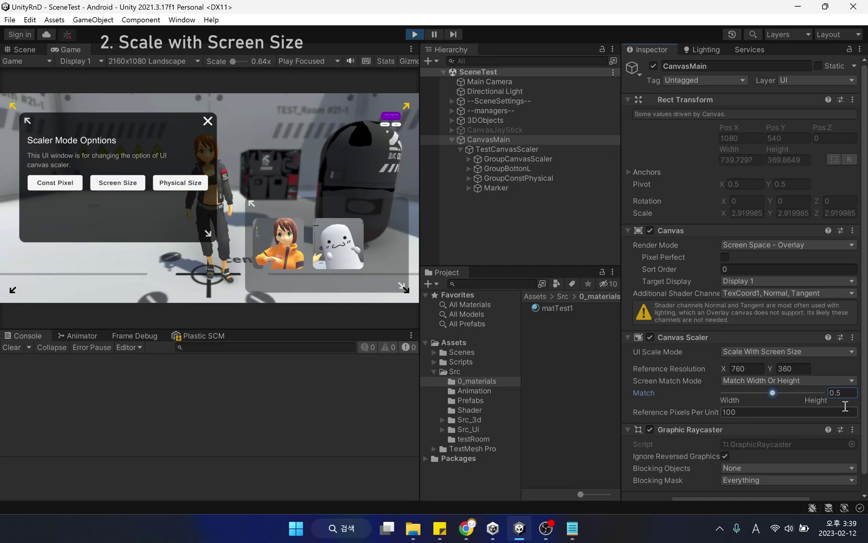
pyautogui.click(748, 392)
pyautogui.moveTo(735, 394); pyautogui.dragTo(715, 399)
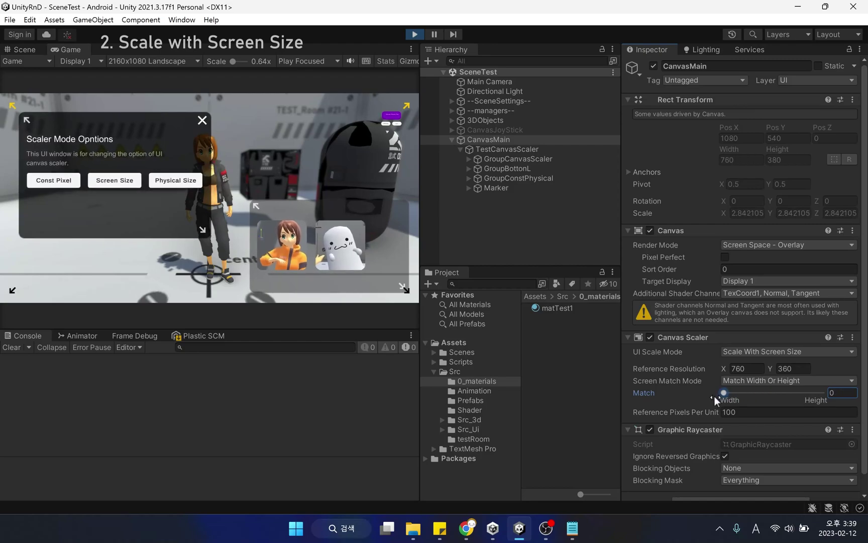
# Try the Expand Screen Match Mode on the Canvas Scaler, and switch back to Match Width Or Height.
pyautogui.click(782, 380)
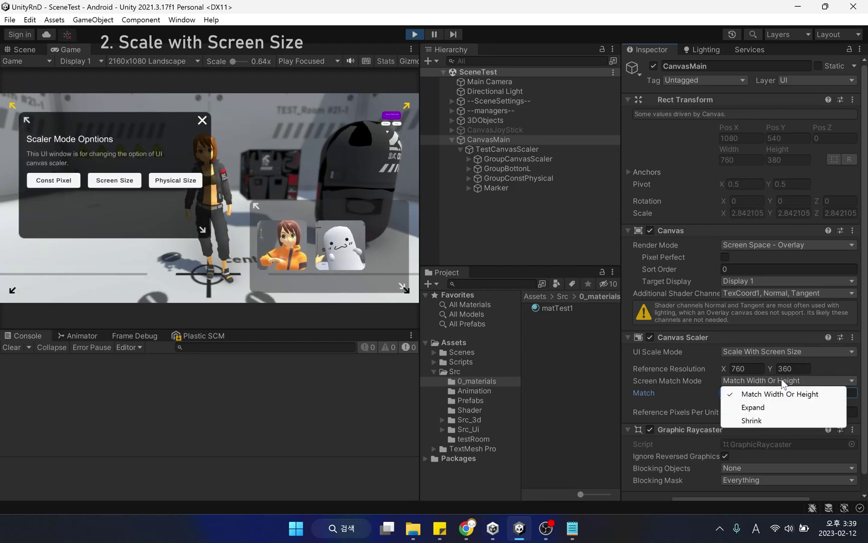
pyautogui.click(779, 406)
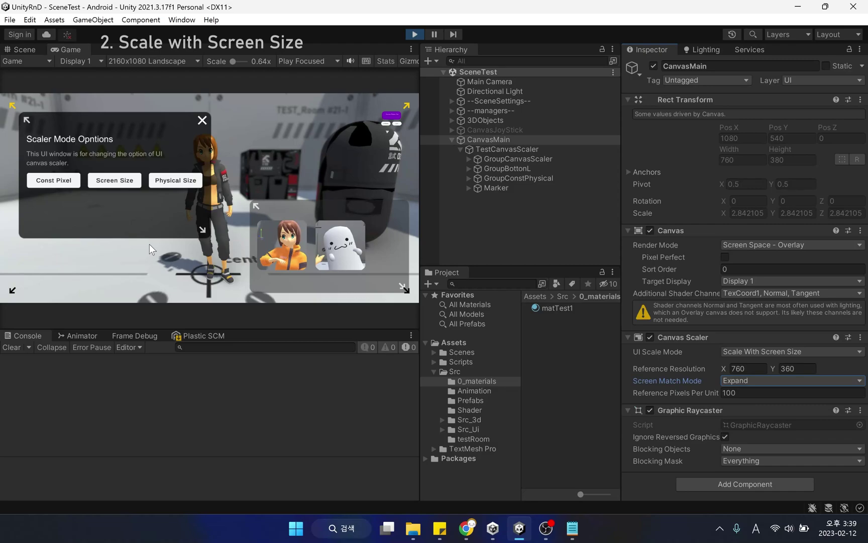
pyautogui.click(767, 381)
pyautogui.click(771, 394)
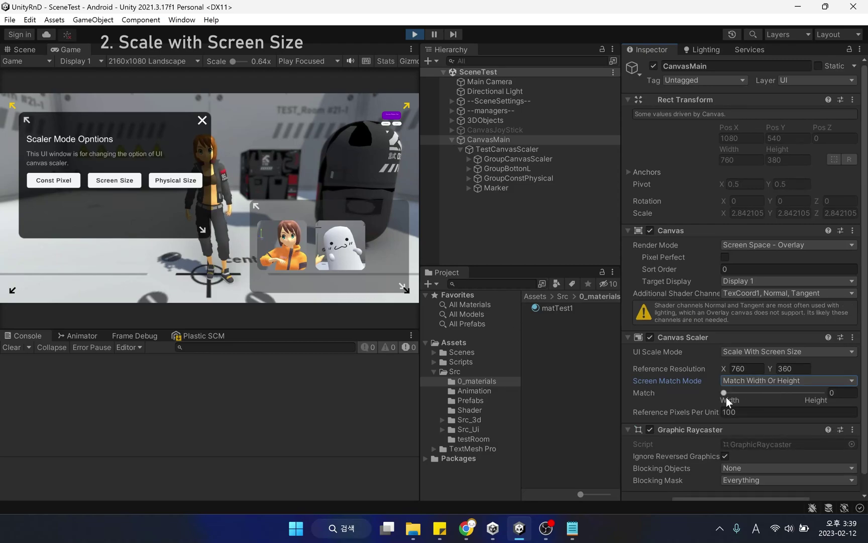
# Try a Match value of 1 and the Shrink Screen Match Mode, and undo the changes.
pyautogui.moveTo(724, 394); pyautogui.dragTo(826, 397)
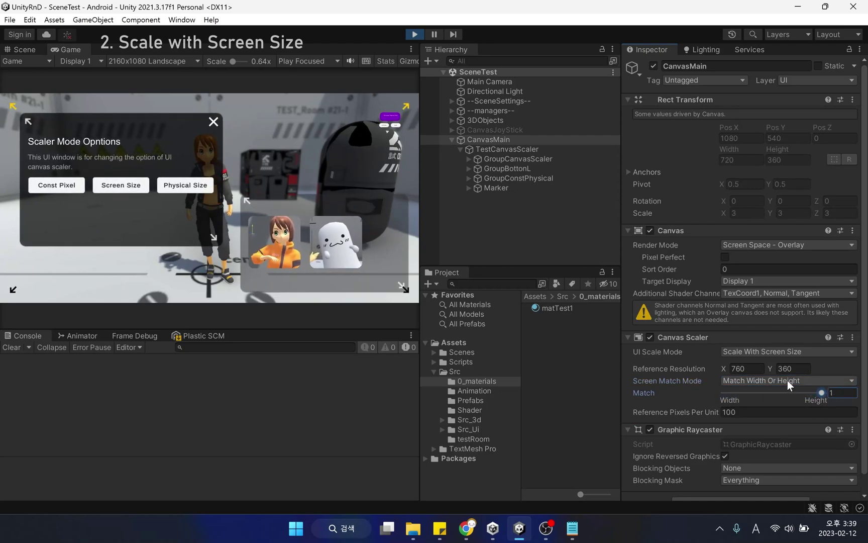
pyautogui.click(788, 381)
pyautogui.click(788, 421)
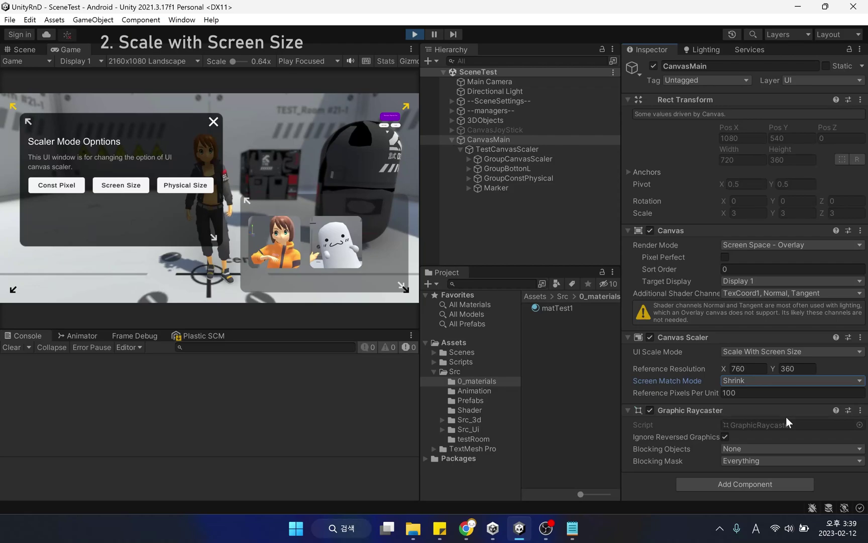
pyautogui.hotkey('ctrl', 'z')
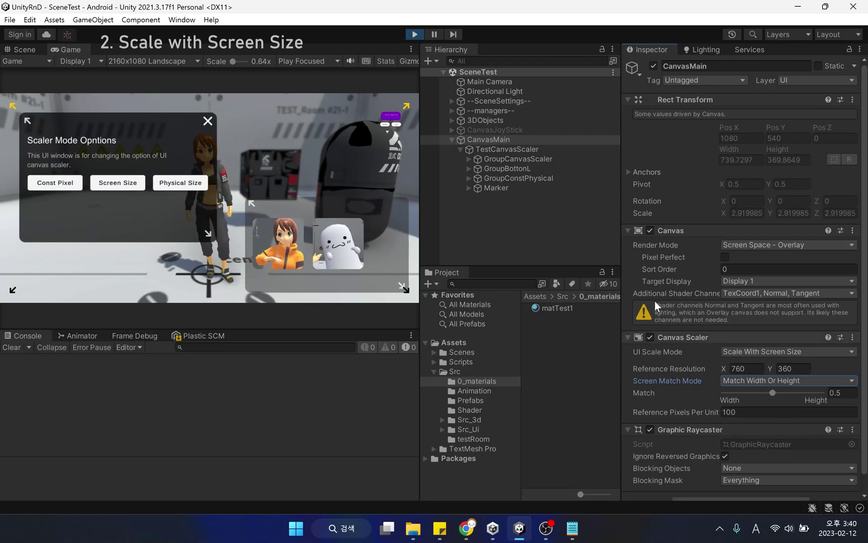
# Anchor the TestCanvasScaler object to the middle center of its parent canvas.
pyautogui.click(527, 149)
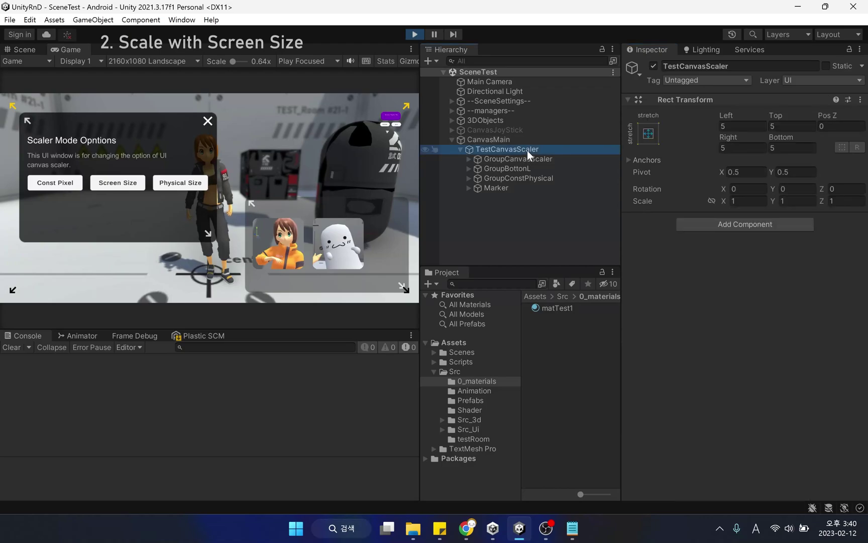
pyautogui.click(649, 133)
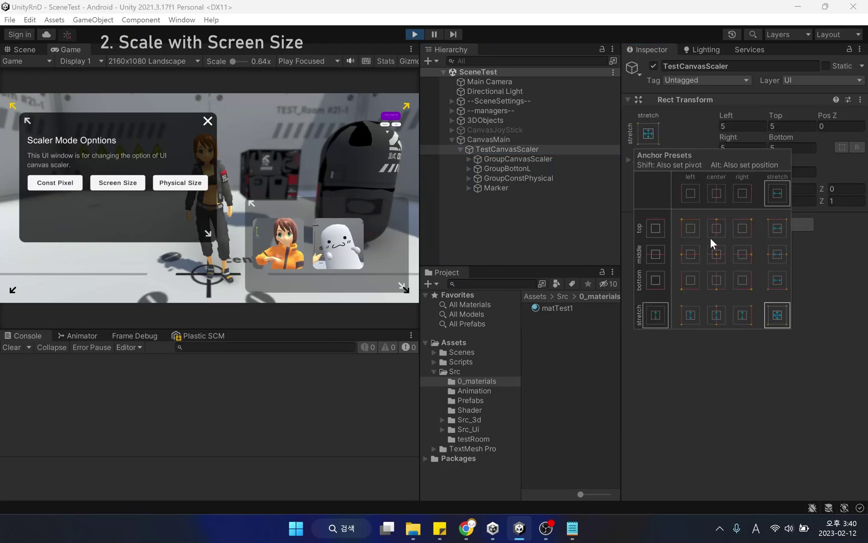
pyautogui.click(717, 253)
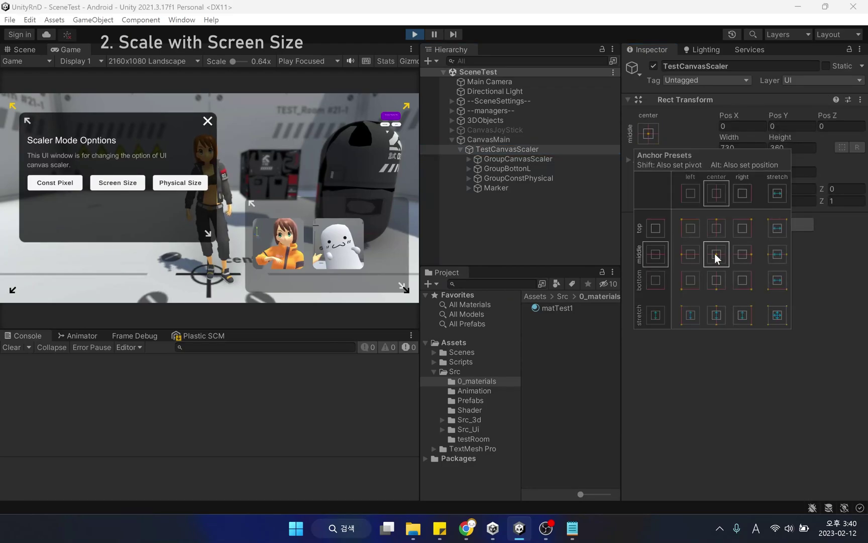
pyautogui.click(526, 148)
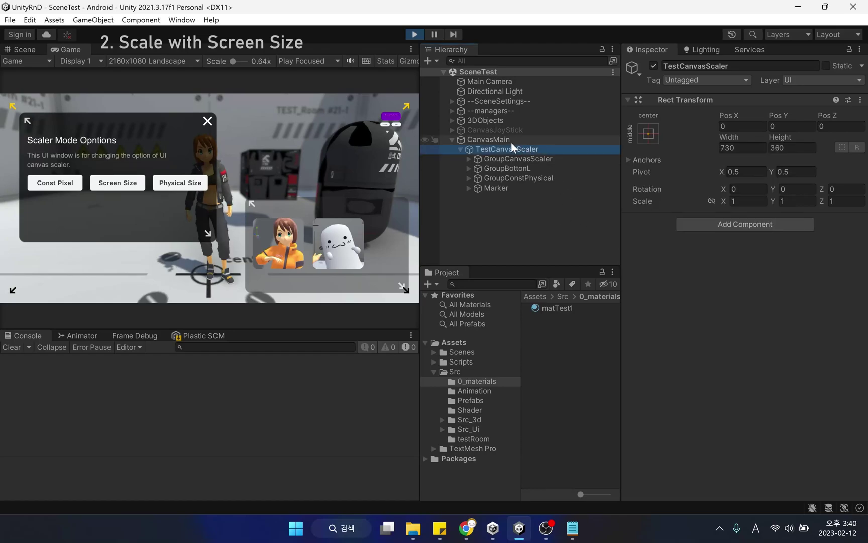
# Try a Match value of 0 on CanvasMain's Canvas Scaler, and set it back to 0.5.
pyautogui.click(513, 143)
pyautogui.scroll(-1, 698, 259)
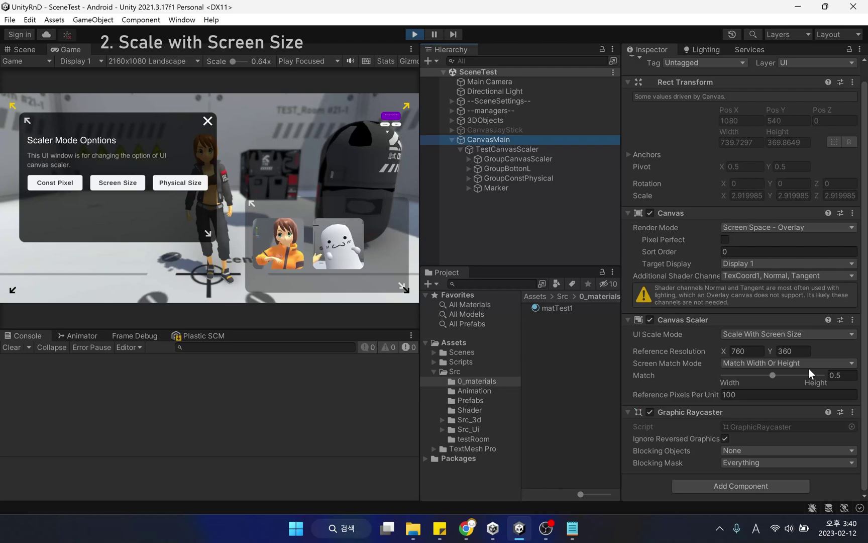
pyautogui.moveTo(773, 374); pyautogui.dragTo(696, 368)
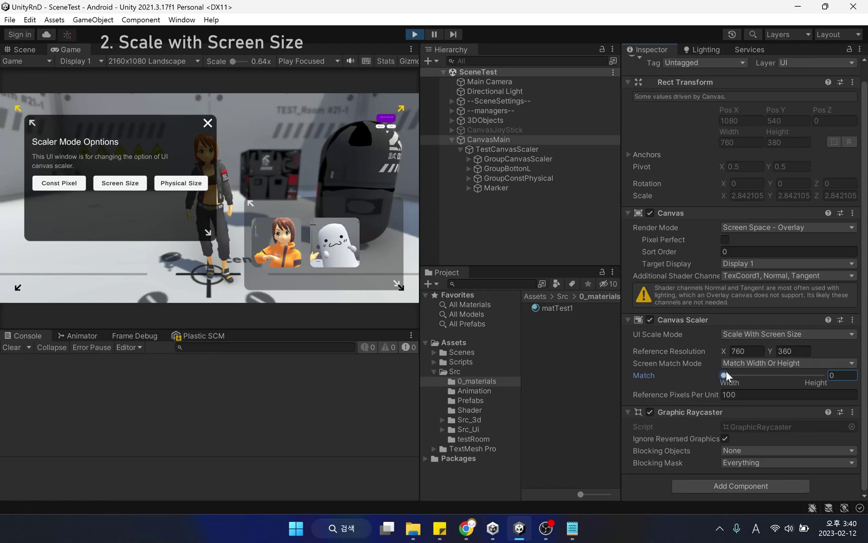
pyautogui.moveTo(726, 374)
pyautogui.mouseDown()
pyautogui.moveTo(849, 392)
pyautogui.moveTo(819, 376)
pyautogui.moveTo(716, 372)
pyautogui.mouseUp()
pyautogui.click(840, 377)
pyautogui.write('0.5')
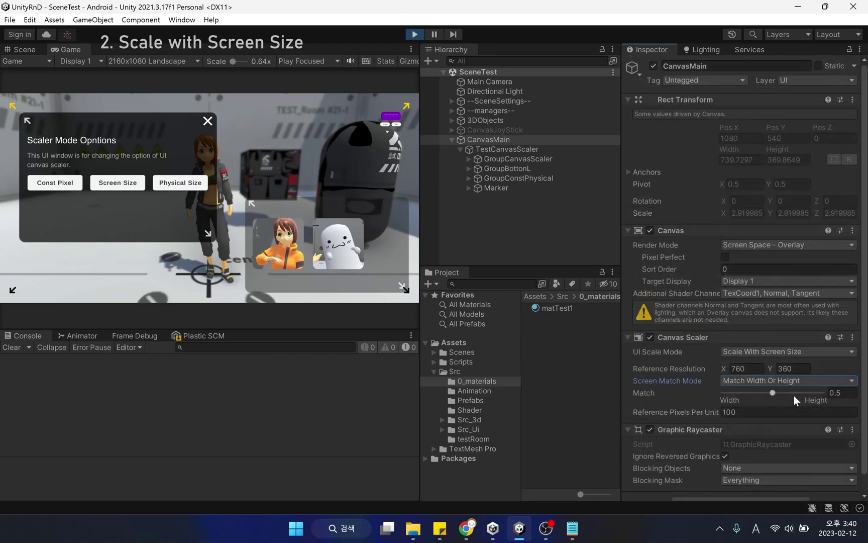
# Set TestCanvasScaler's anchors to stretch both horizontally and vertically.
pyautogui.click(533, 150)
pyautogui.click(646, 139)
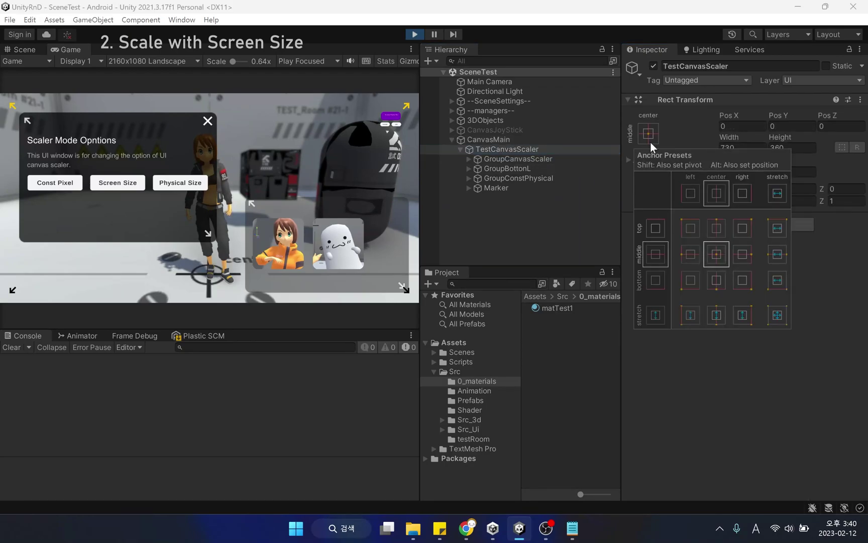
pyautogui.click(778, 316)
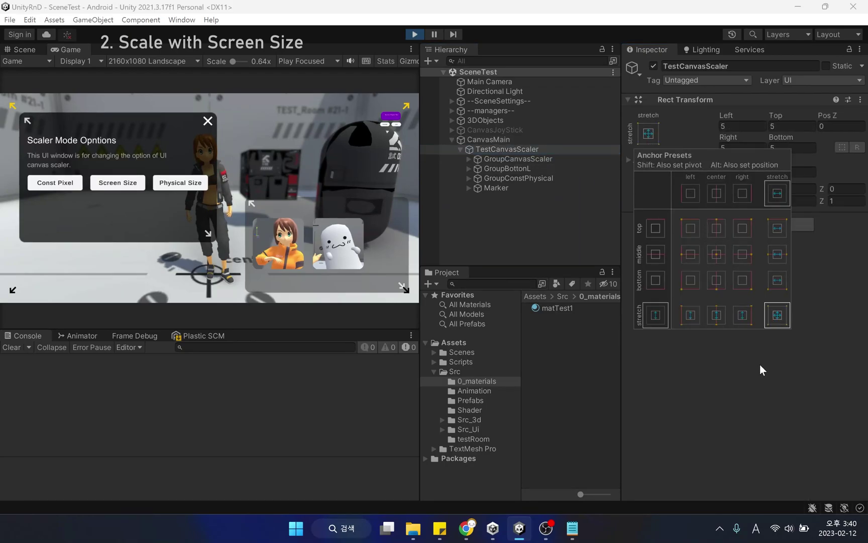
# Examine the Physical Unit options of CanvasMain's Canvas Scaler in Constant Physical Size mode.
pyautogui.click(489, 139)
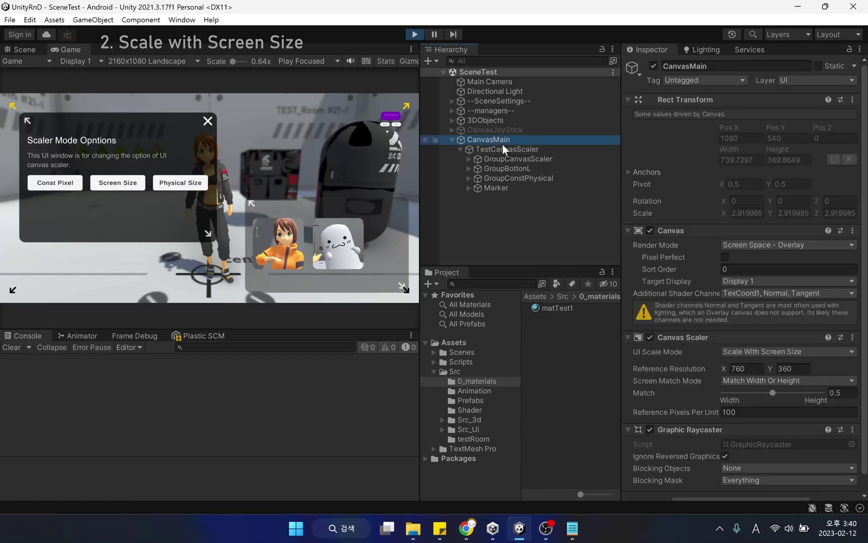
pyautogui.scroll(-1, 724, 318)
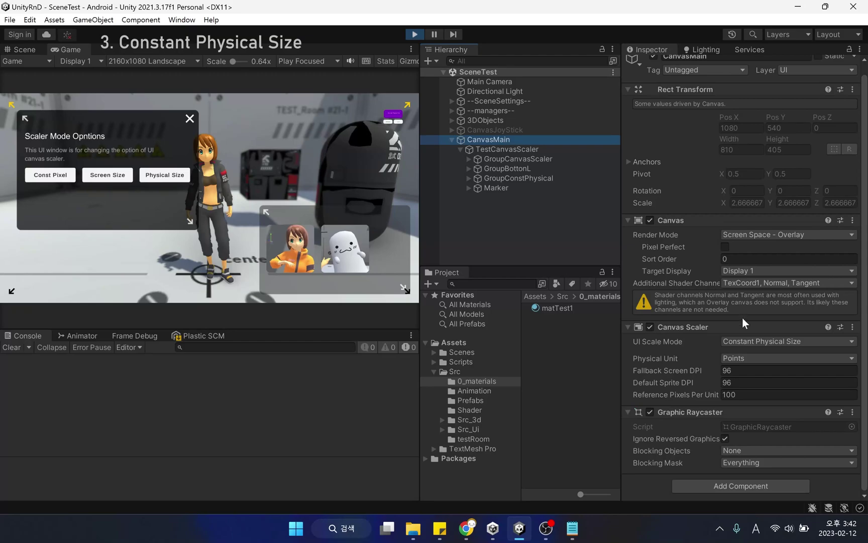
pyautogui.click(803, 355)
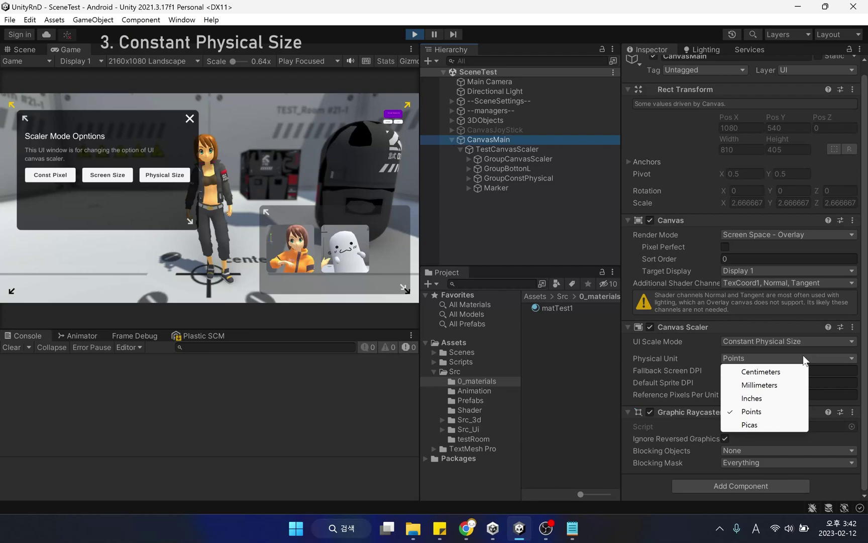
pyautogui.click(813, 350)
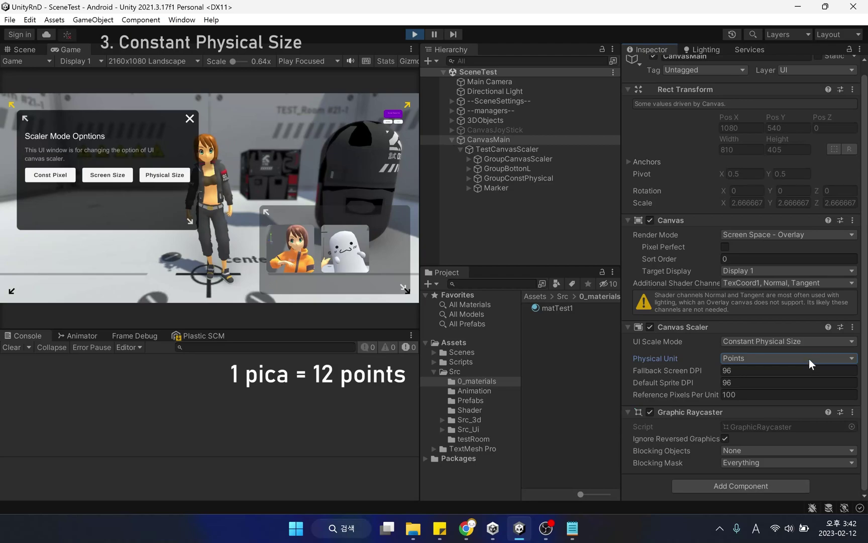
# Try Picas, Inches, Millimeters and Centimeters as the Canvas Scaler's Physical Unit, and return it to Points.
pyautogui.click(810, 359)
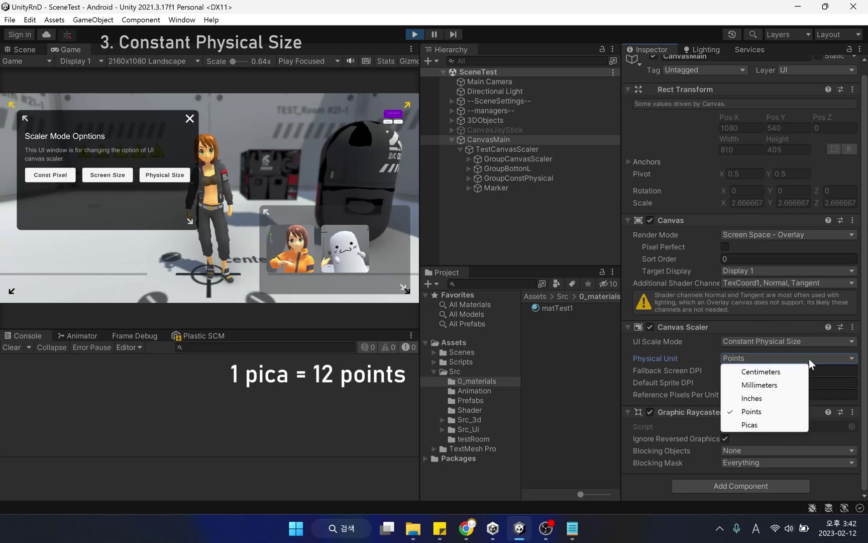
pyautogui.click(776, 424)
pyautogui.click(776, 361)
pyautogui.click(778, 400)
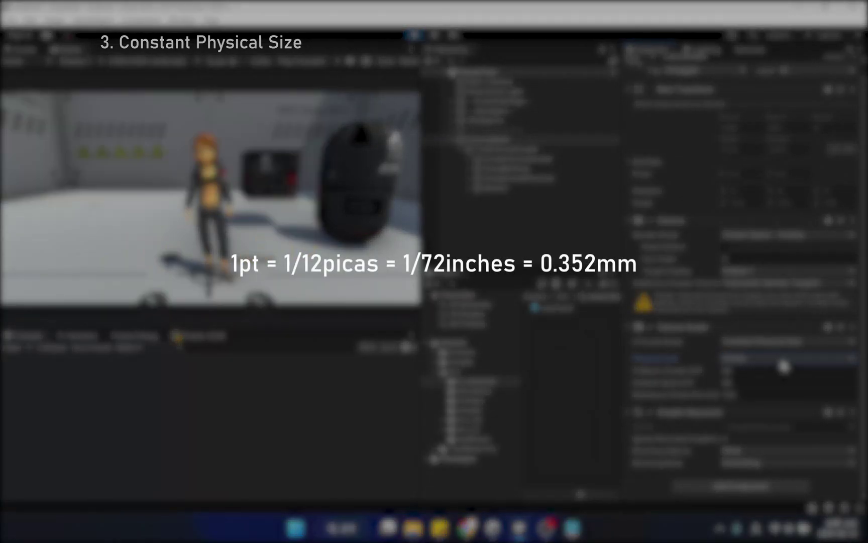
pyautogui.click(783, 360)
pyautogui.click(780, 384)
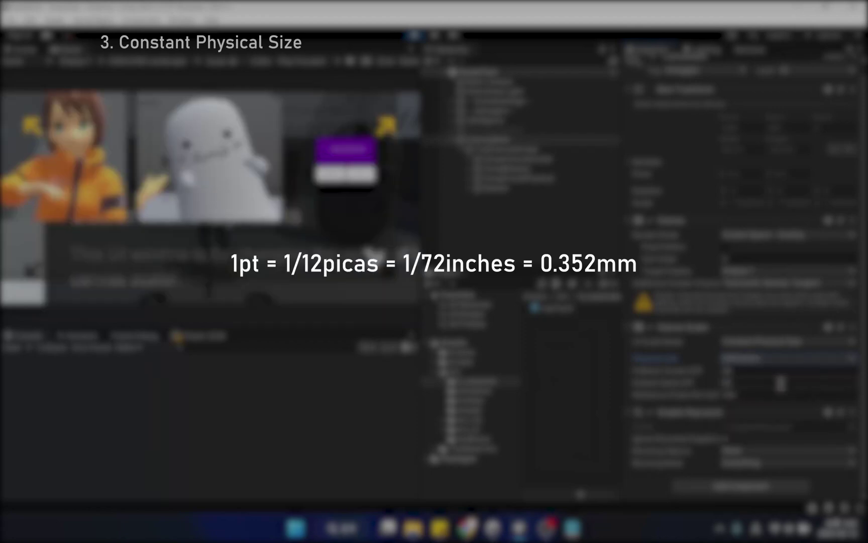
pyautogui.click(787, 360)
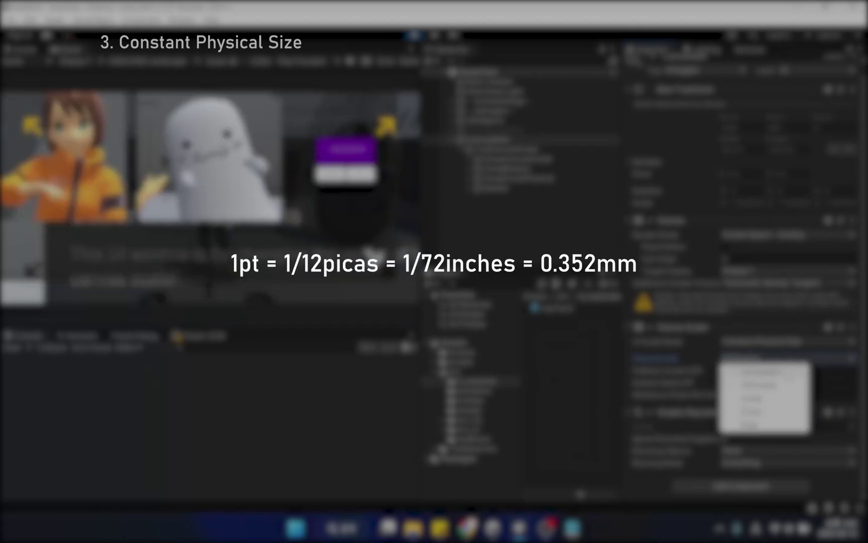
pyautogui.click(788, 373)
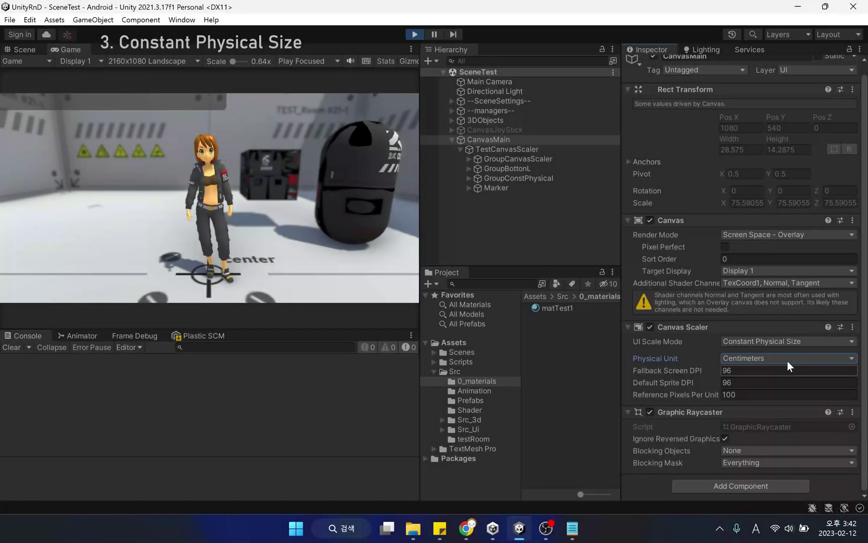
pyautogui.click(788, 361)
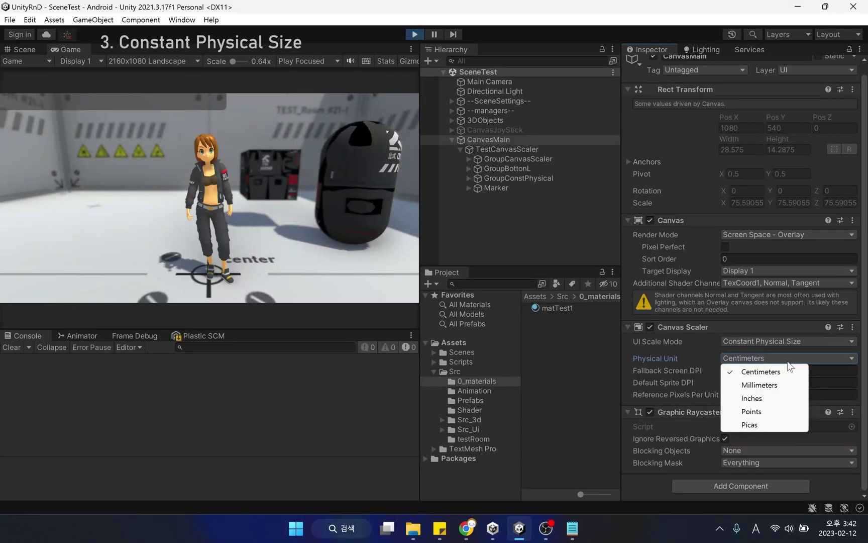
pyautogui.click(775, 409)
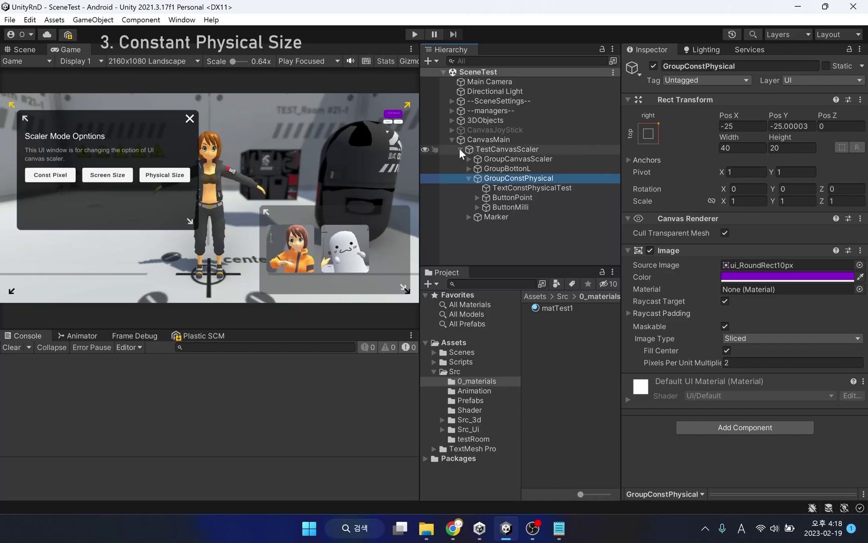
# Check the width and height of GroupConstPhysical and the Fallback Screen DPI of CanvasMain's Canvas Scaler.
pyautogui.click(751, 149)
pyautogui.click(797, 150)
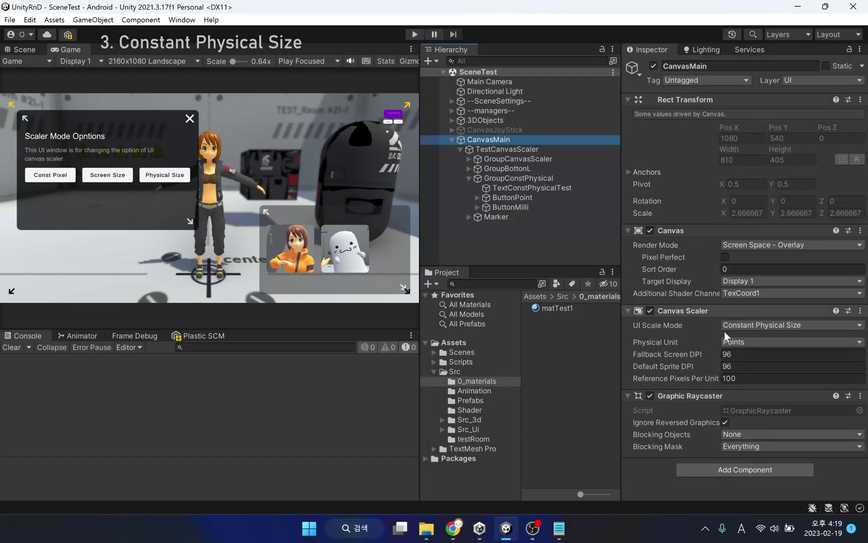
pyautogui.click(759, 354)
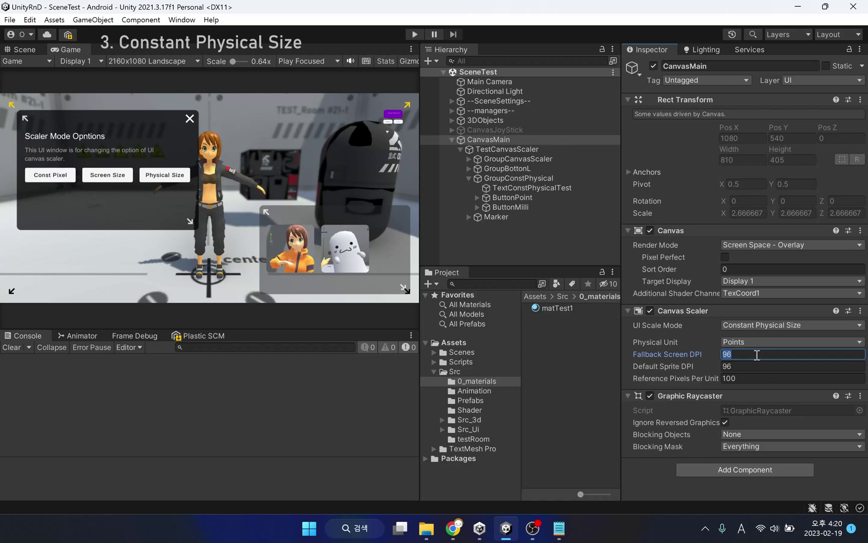
# Try a Default Sprite DPI of 120 on CanvasMain's Canvas Scaler, and undo the change.
pyautogui.click(769, 367)
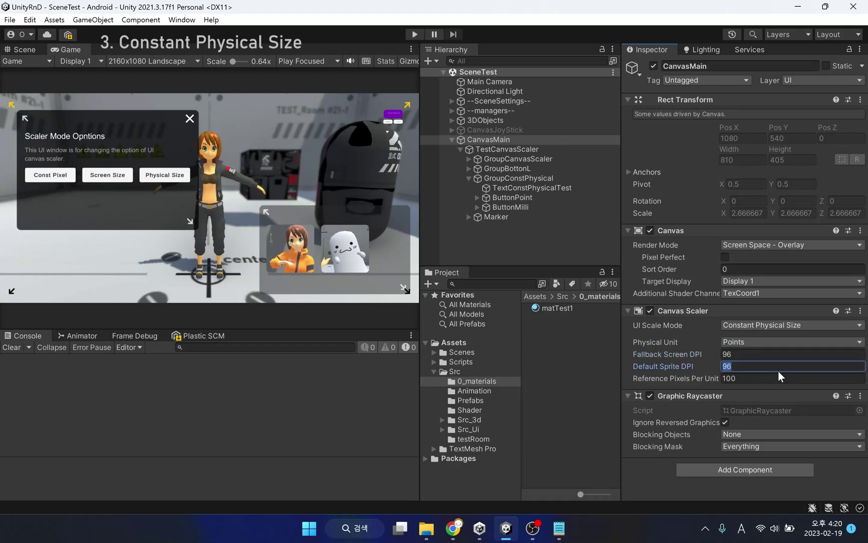
pyautogui.write('120')
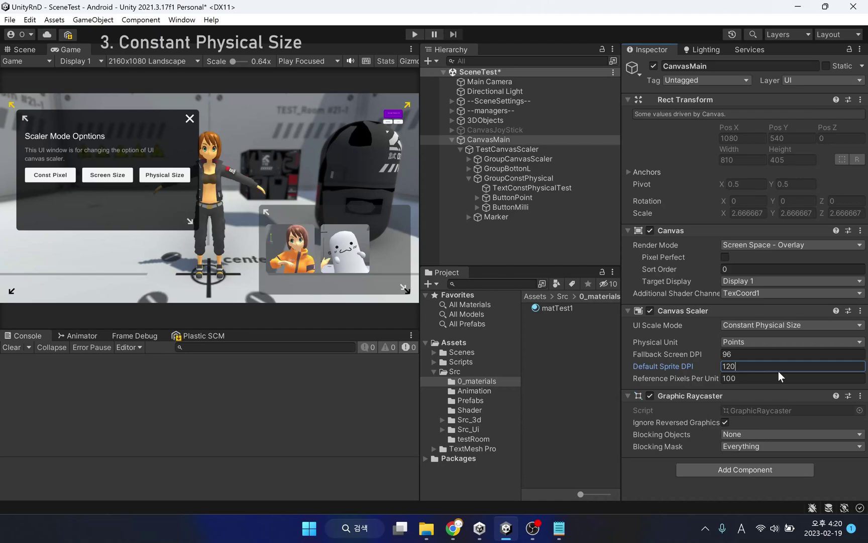
pyautogui.hotkey('ctrl', 'z')
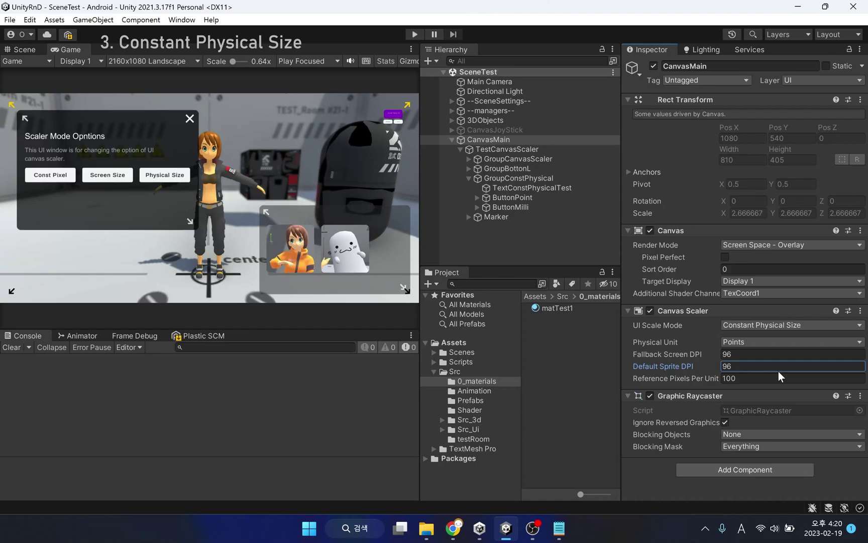
pyautogui.click(782, 364)
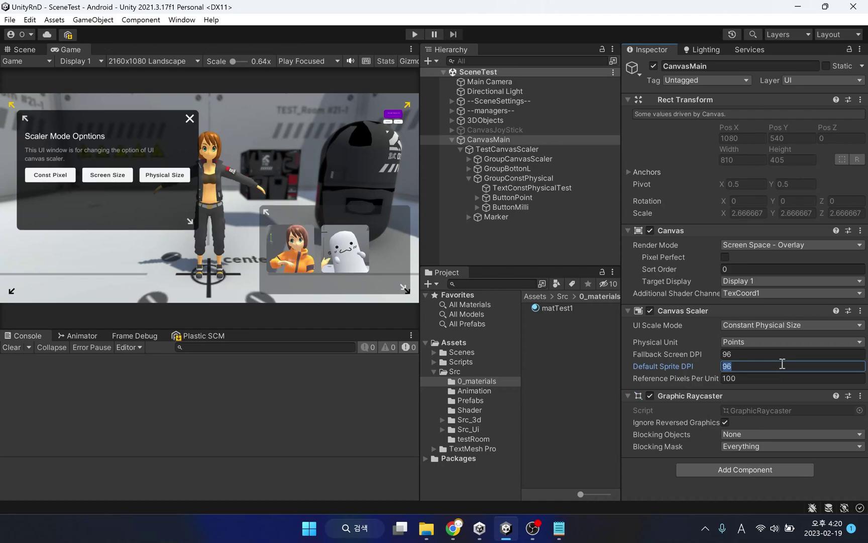
# Set the Default Sprite DPI of CanvasMain's Canvas Scaler to 200.
pyautogui.write('200')
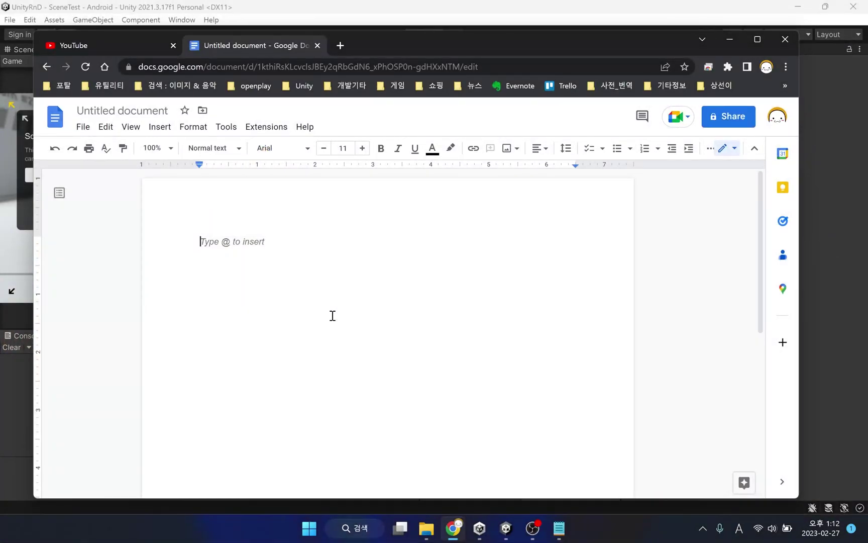
# Switch to the blank Google Docs document, write "About making games : UI canvas scale mode" and increase the line's font size.
pyautogui.write('About making g')
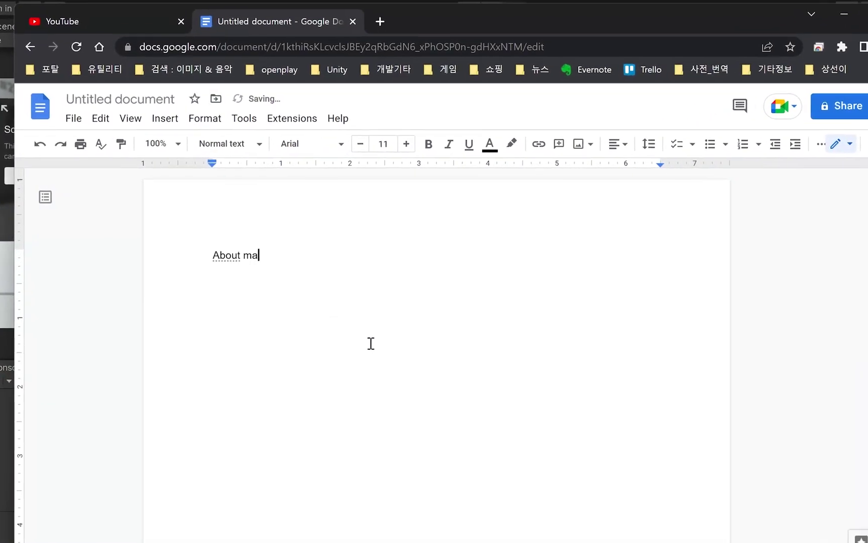
pyautogui.write('ames : ')
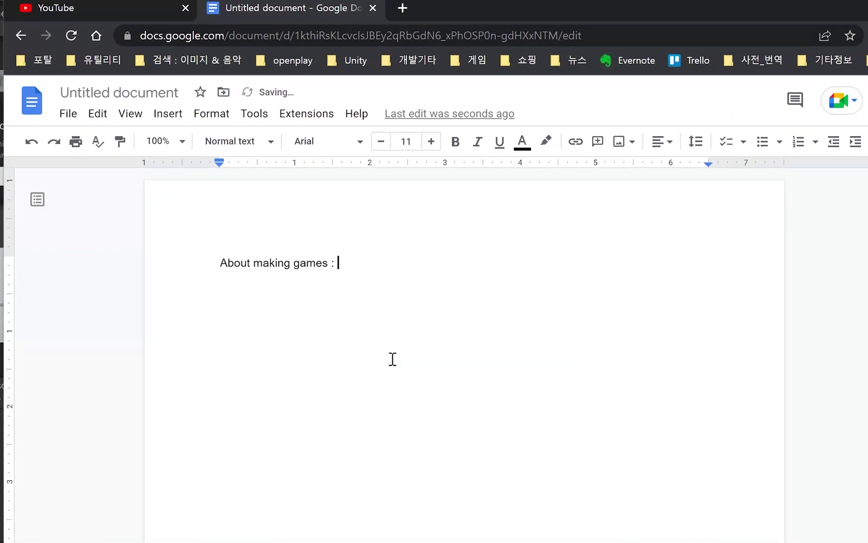
pyautogui.write('UI canvas scale mode')
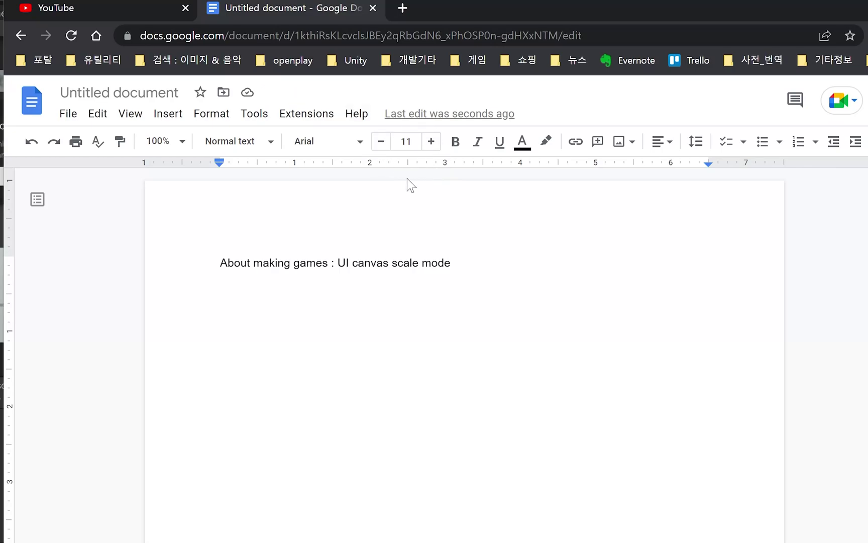
pyautogui.moveTo(451, 260); pyautogui.dragTo(208, 273)
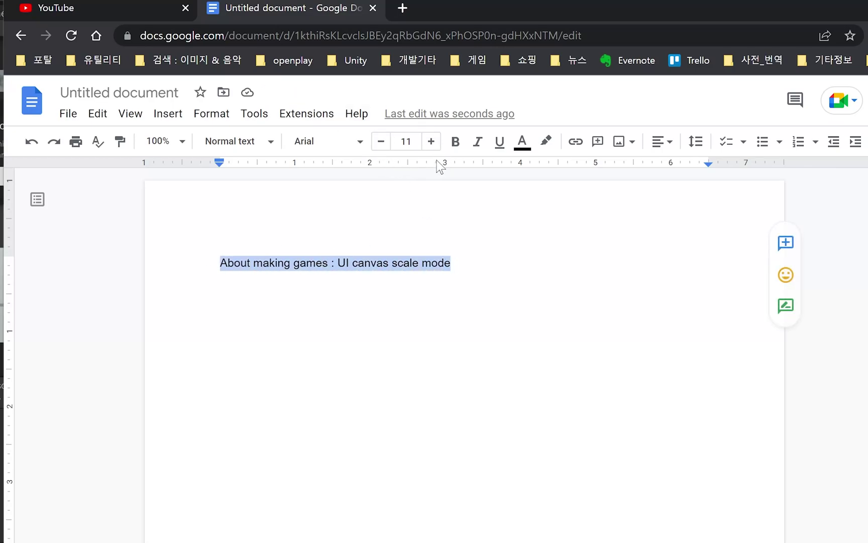
pyautogui.click(431, 142)
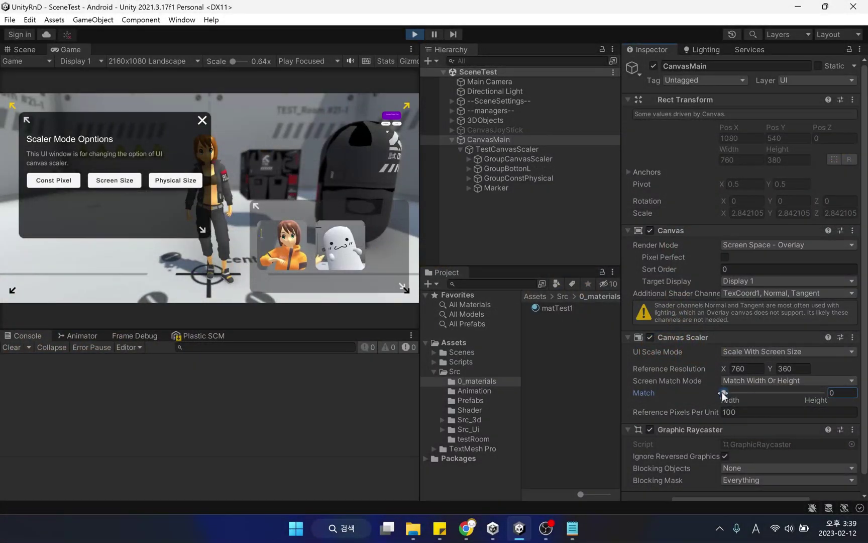
# In Unity, try Match values of 1 and 0.5 on CanvasMain's Canvas Scaler, and return Match to 0.
pyautogui.moveTo(722, 392); pyautogui.dragTo(834, 393)
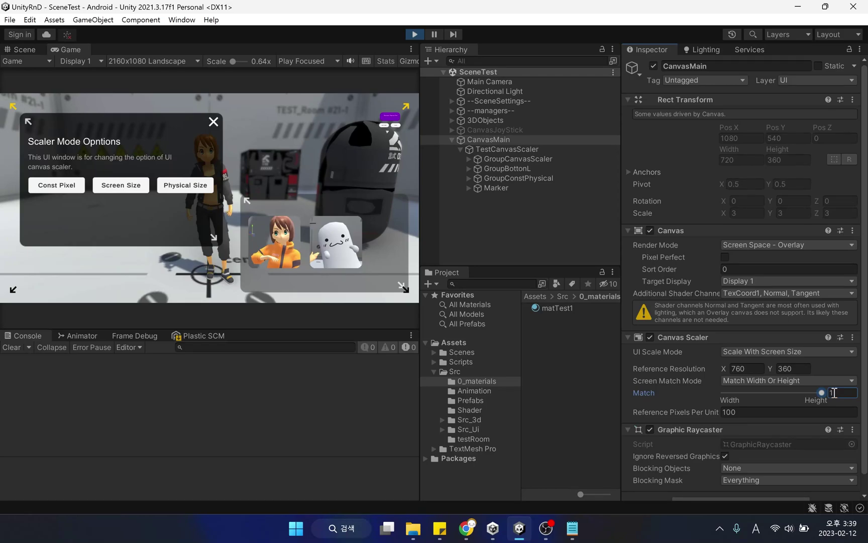
pyautogui.doubleClick(834, 392)
pyautogui.write('0.5')
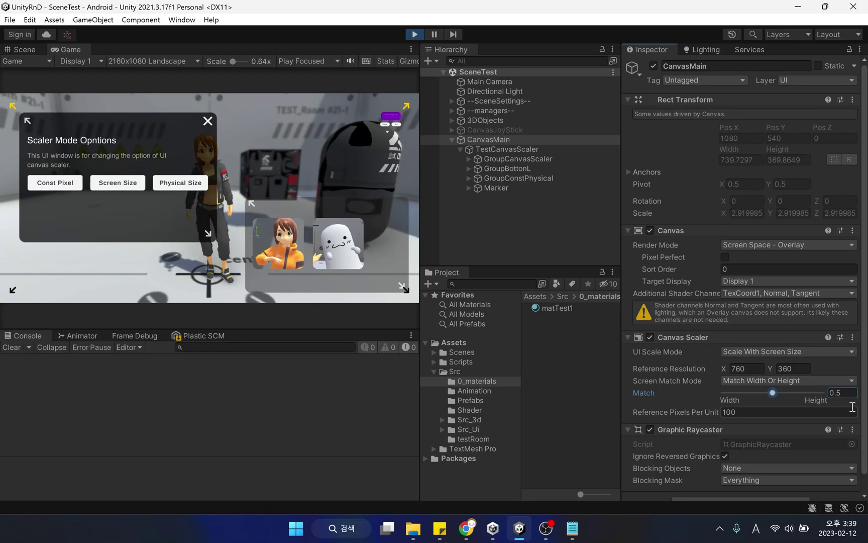
pyautogui.moveTo(772, 392); pyautogui.dragTo(714, 398)
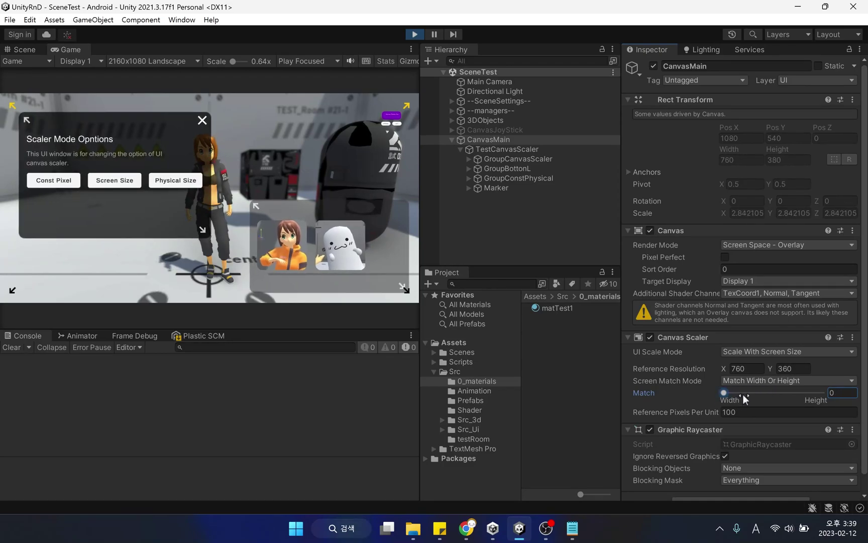
# Set the Screen Match Mode of CanvasMain's Canvas Scaler to Expand.
pyautogui.click(782, 381)
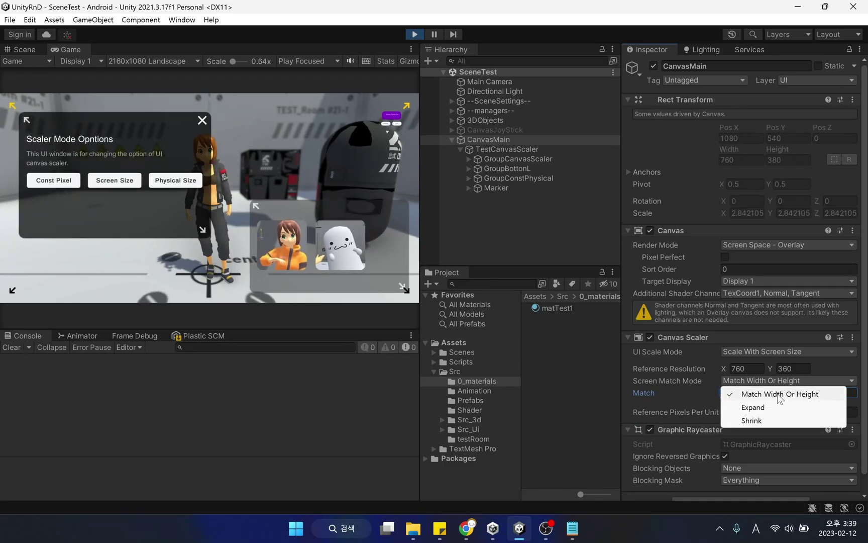
pyautogui.click(780, 403)
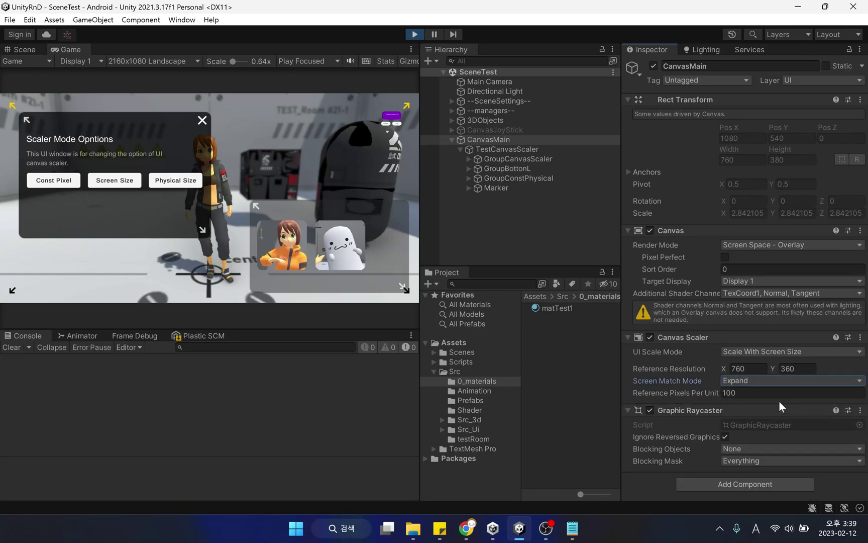